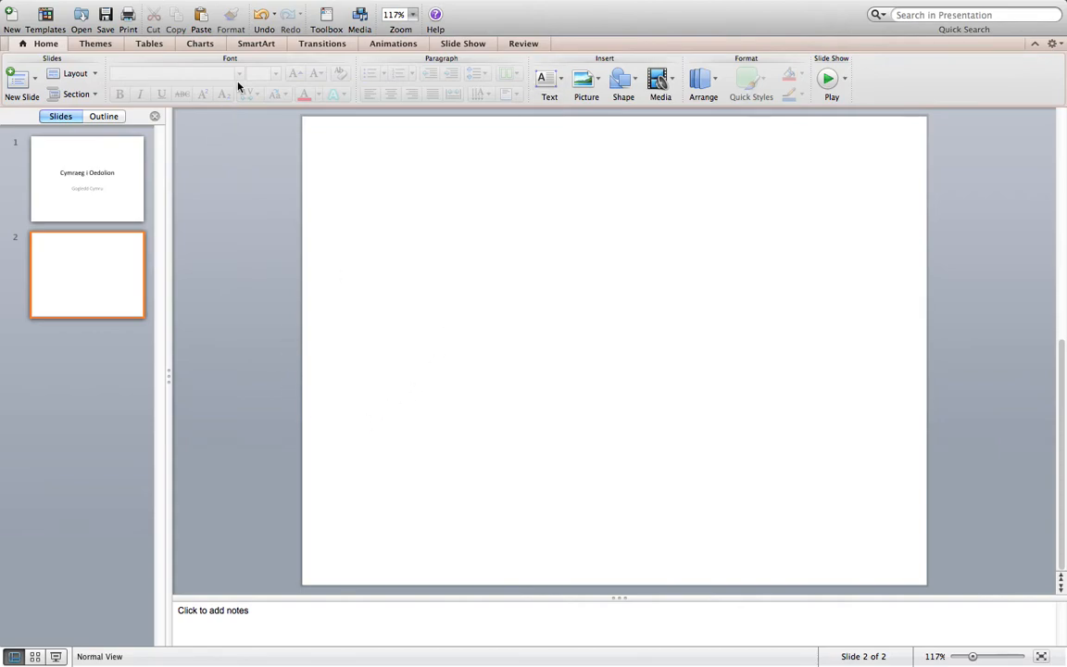
Insert a WordArt object on the blank second slide
{"action": "left_click", "coordinate": [154, 8]}
{"action": "mouse_move", "coordinate": [122, 7]}
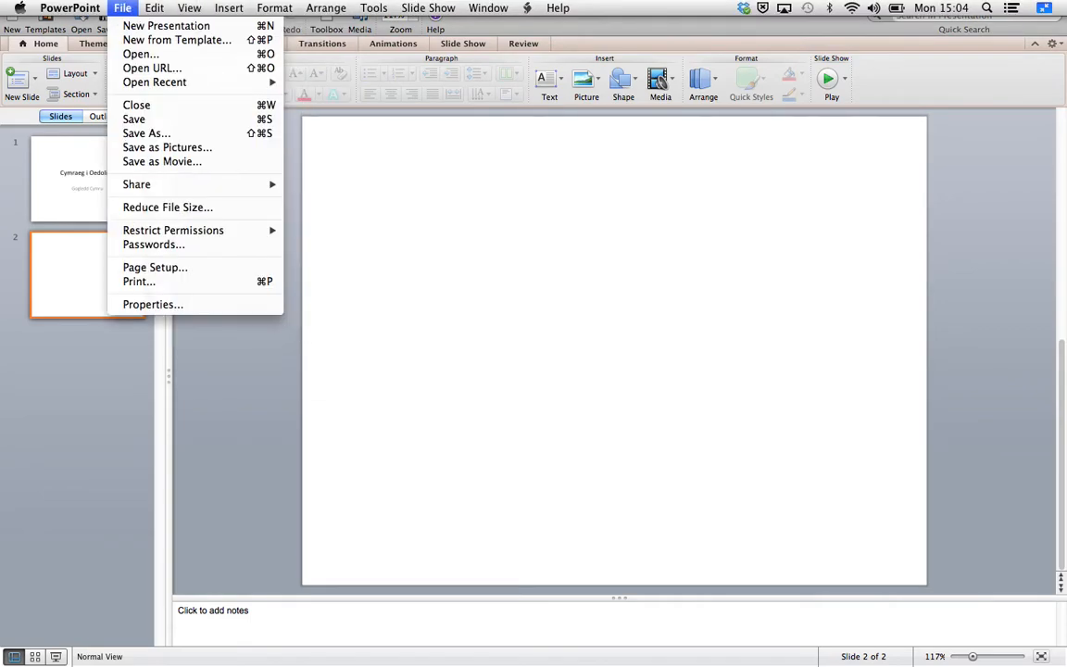
{"action": "mouse_move", "coordinate": [238, 8]}
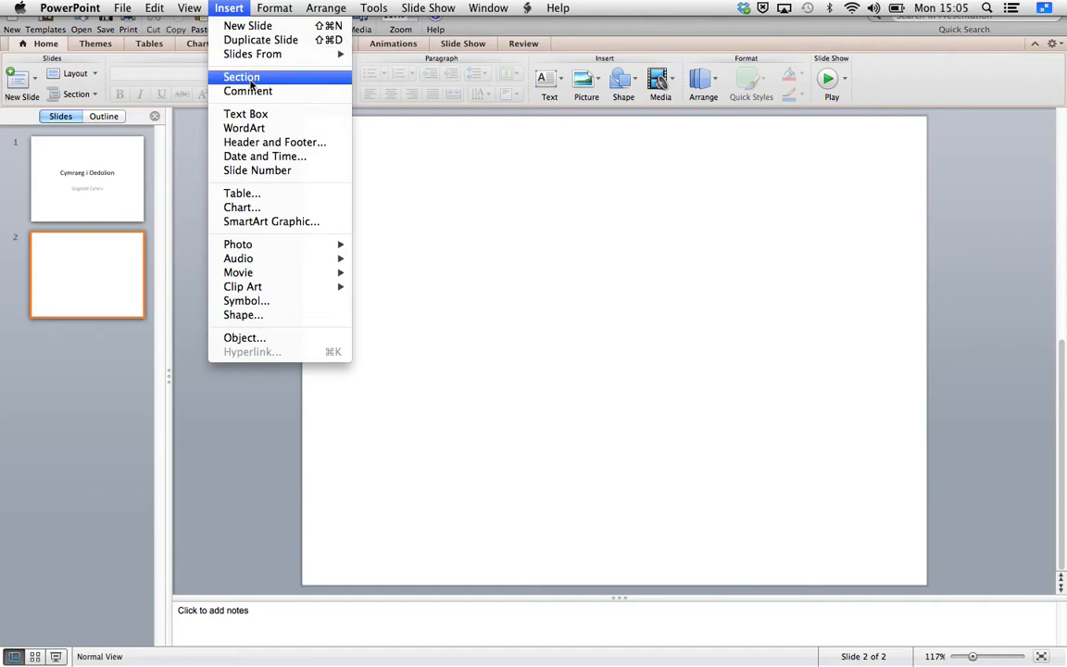
{"action": "left_click", "coordinate": [259, 134]}
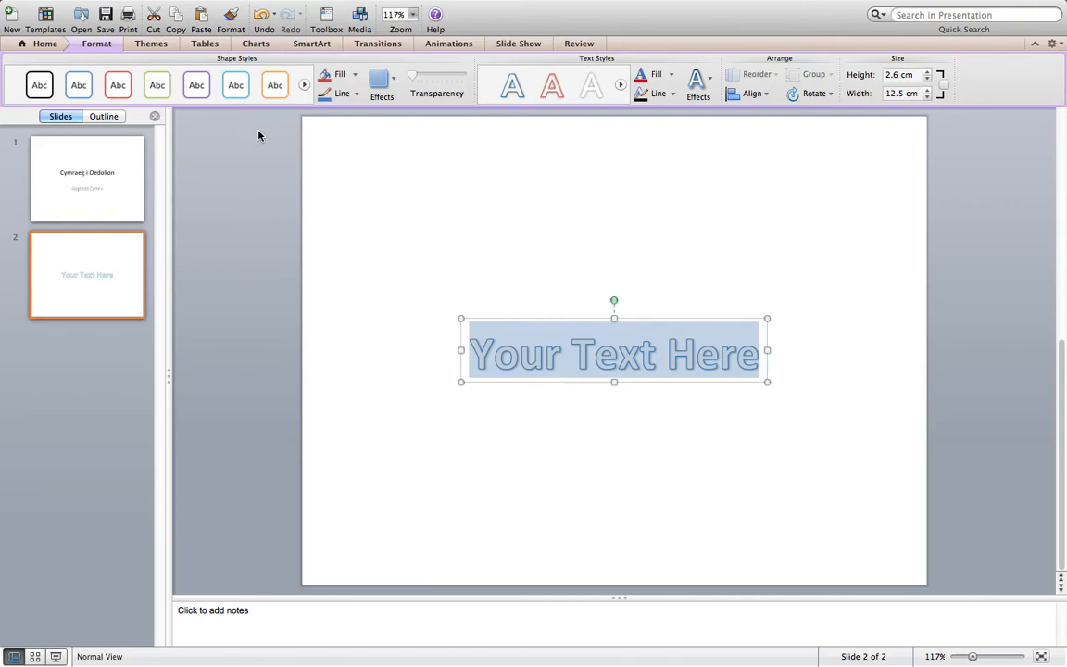
Replace the WordArt placeholder text with "Cymraeg i Oedolion"
{"action": "type", "text": "cYMRAEG"}
{"action": "key", "text": "BackSpace"}
{"action": "key", "text": "BackSpace"}
{"action": "key", "text": "BackSpace"}
{"action": "key", "text": "BackSpace"}
{"action": "key", "text": "BackSpace"}
{"action": "key", "text": "BackSpace"}
{"action": "key", "text": "BackSpace"}
{"action": "type", "text": "C"}
{"action": "key", "text": "BackSpace"}
{"action": "type", "text": "Cym"}
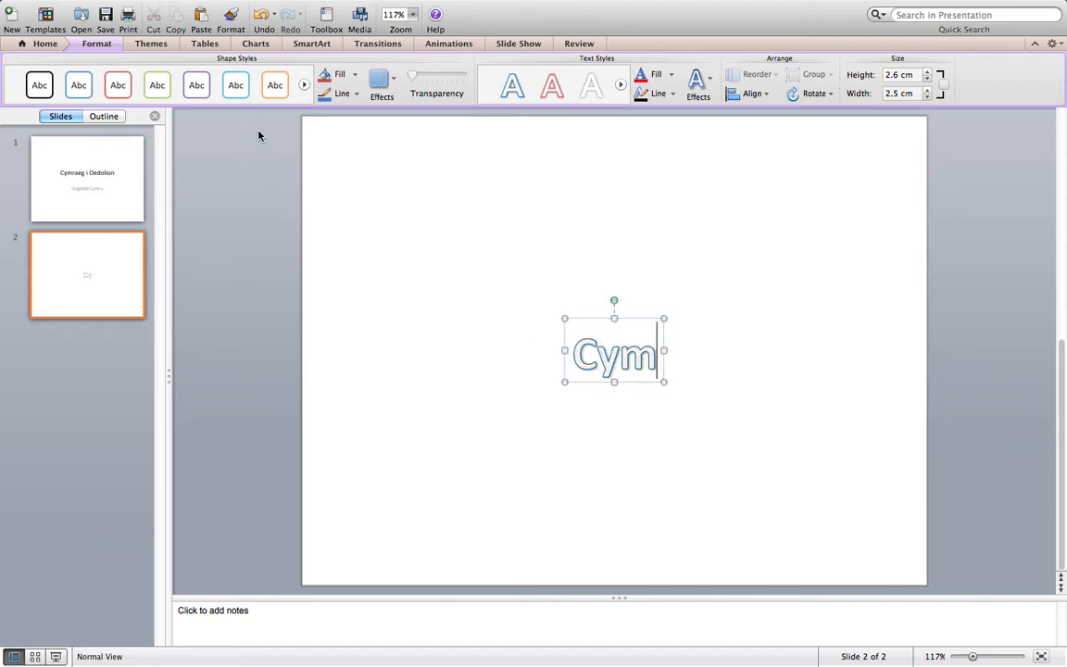
{"action": "type", "text": "raeg i Oedolion"}
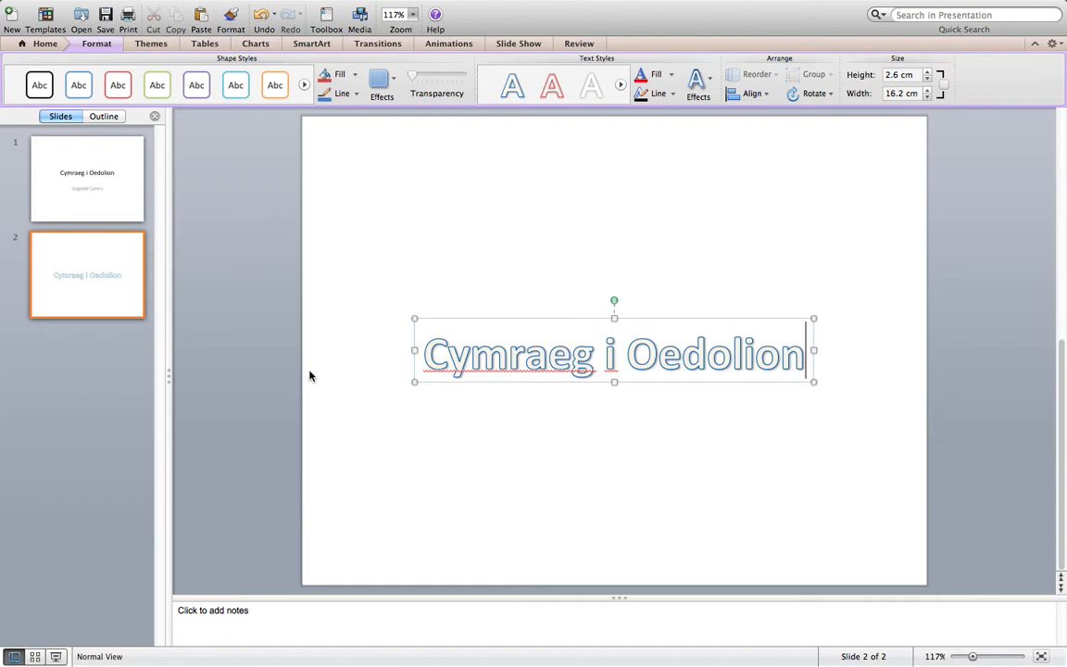
Try the red outline and green text styles on the WordArt title and settle on the glossy light blue style
{"action": "left_click", "coordinate": [702, 316]}
{"action": "left_click", "coordinate": [550, 89]}
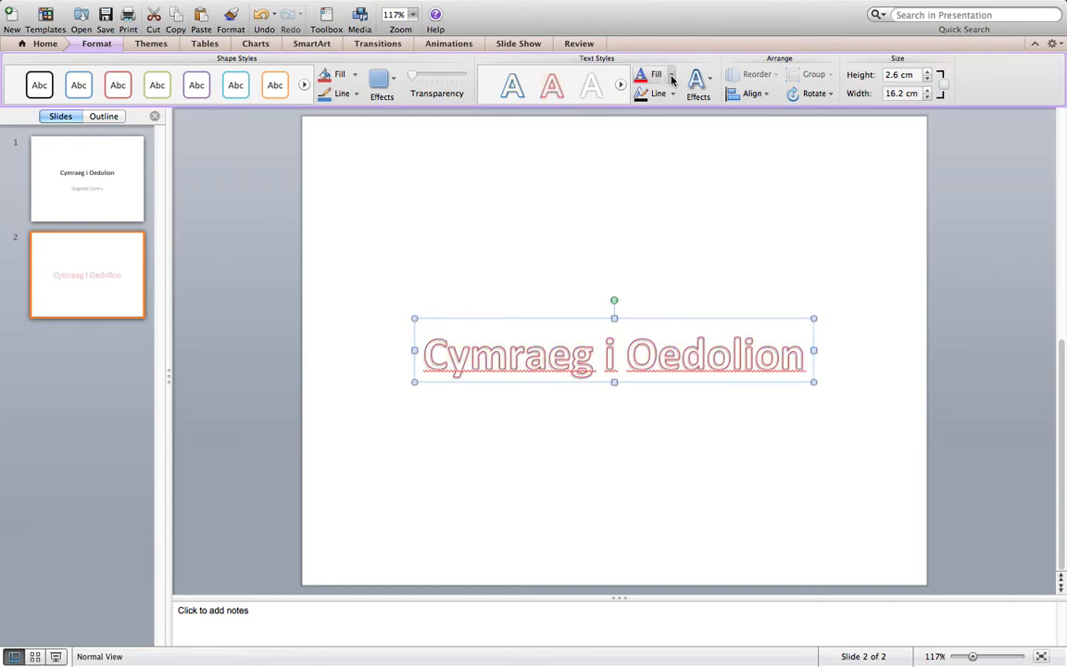
{"action": "left_click", "coordinate": [672, 79]}
{"action": "left_click", "coordinate": [500, 91]}
{"action": "left_click", "coordinate": [619, 84]}
{"action": "left_click", "coordinate": [553, 86]}
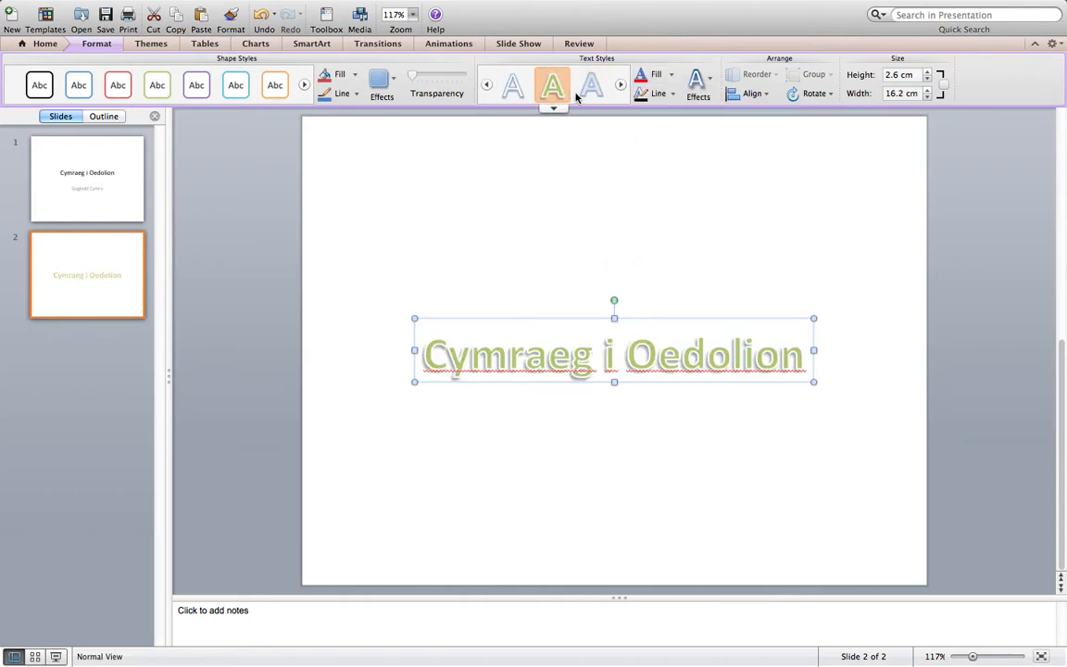
{"action": "left_click", "coordinate": [593, 88]}
{"action": "left_click", "coordinate": [619, 84]}
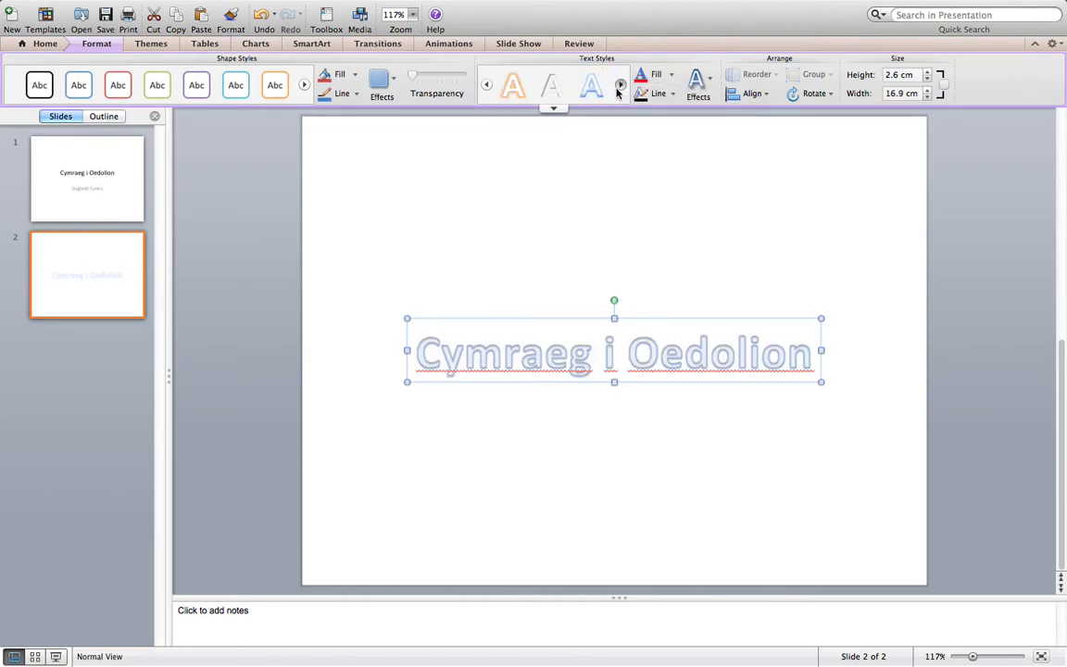
{"action": "left_click", "coordinate": [590, 87]}
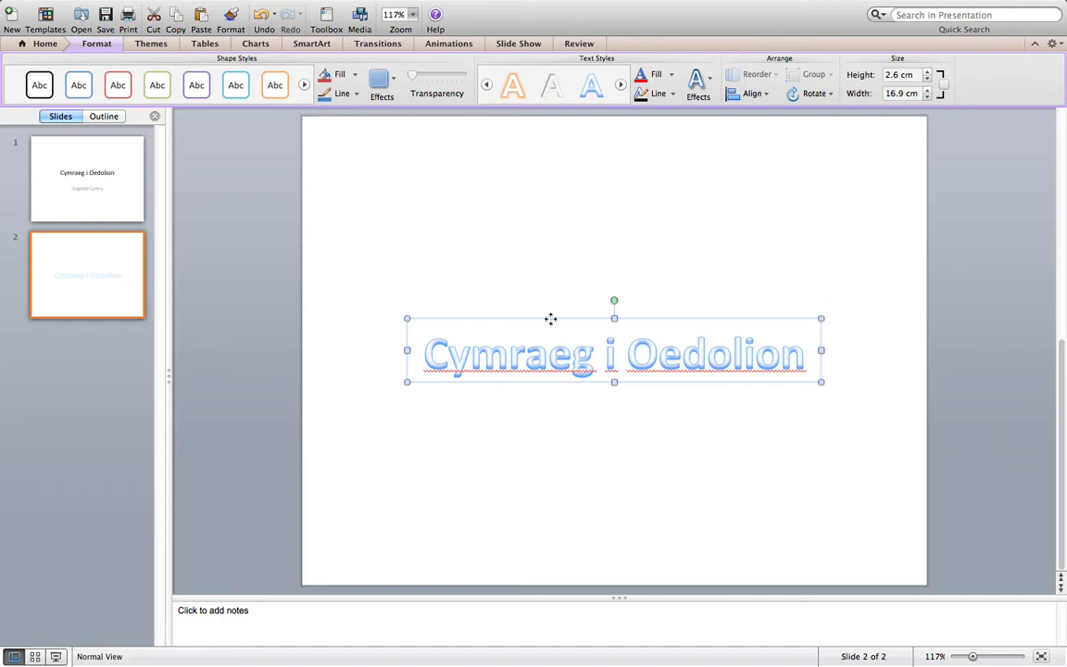
Move the WordArt title from the middle of the slide to just below its upper edge
{"action": "left_click_drag", "start_coordinate": [549, 319], "coordinate": [543, 135]}
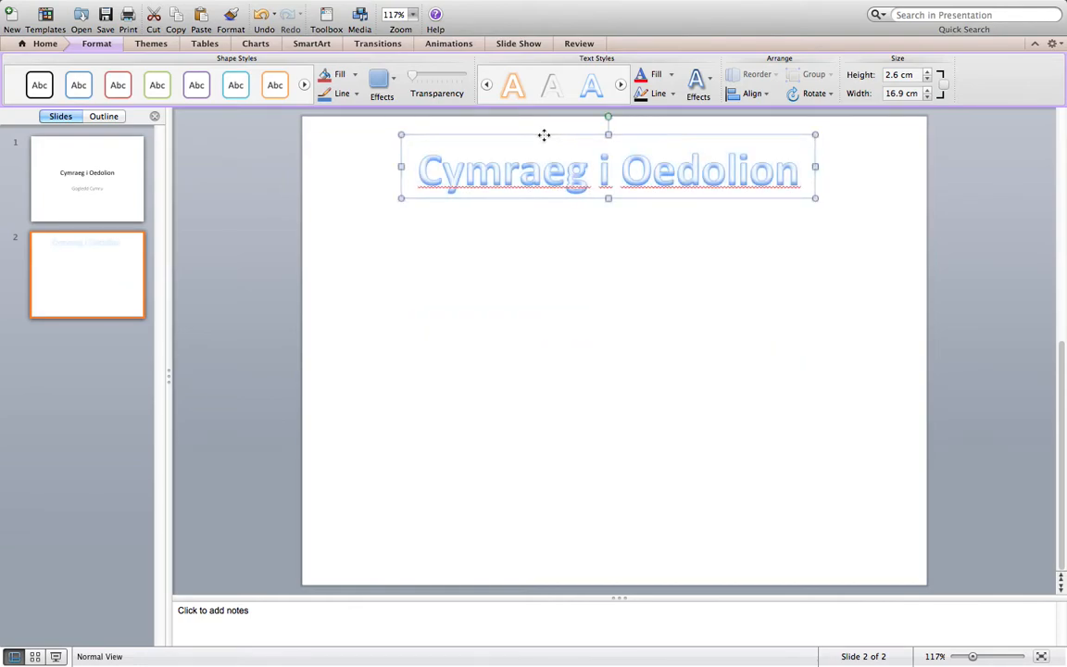
{"action": "left_click", "coordinate": [557, 319]}
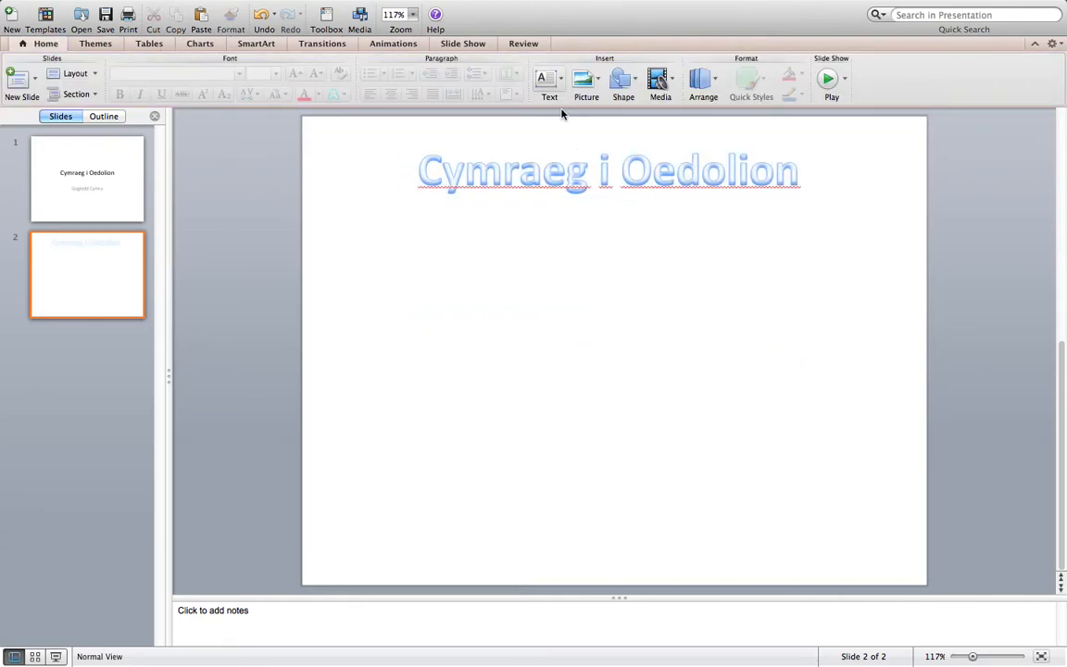
{"action": "left_click", "coordinate": [505, 159]}
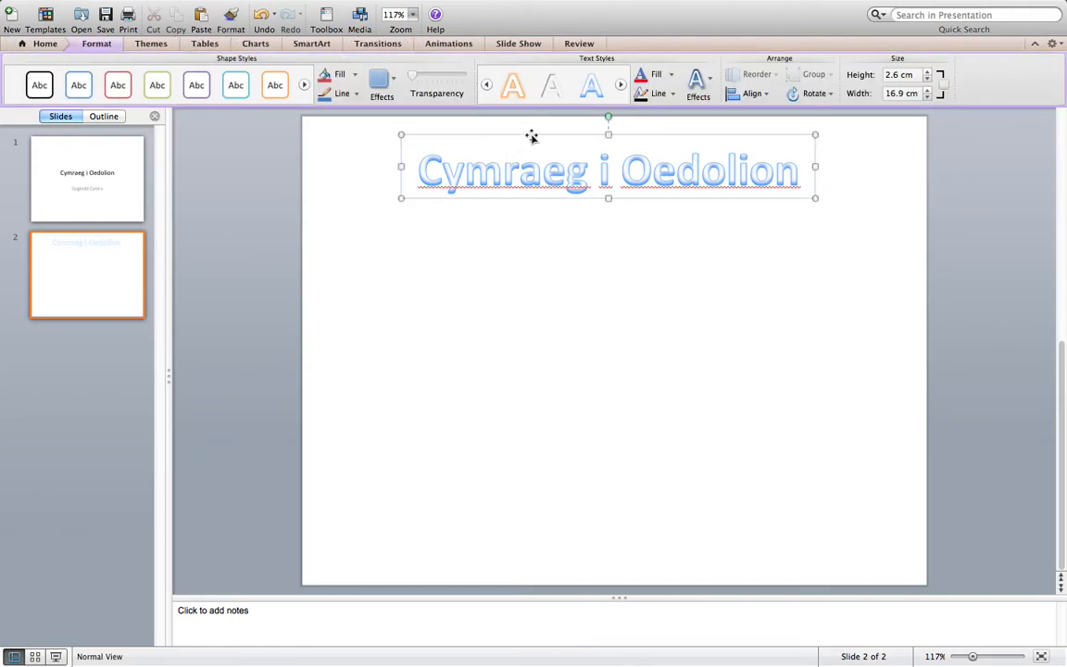
{"action": "left_click", "coordinate": [533, 135]}
{"action": "mouse_move", "coordinate": [533, 135]}
{"action": "left_mouse_down"}
{"action": "mouse_move", "coordinate": [530, 469]}
{"action": "mouse_move", "coordinate": [527, 135]}
{"action": "left_mouse_up"}
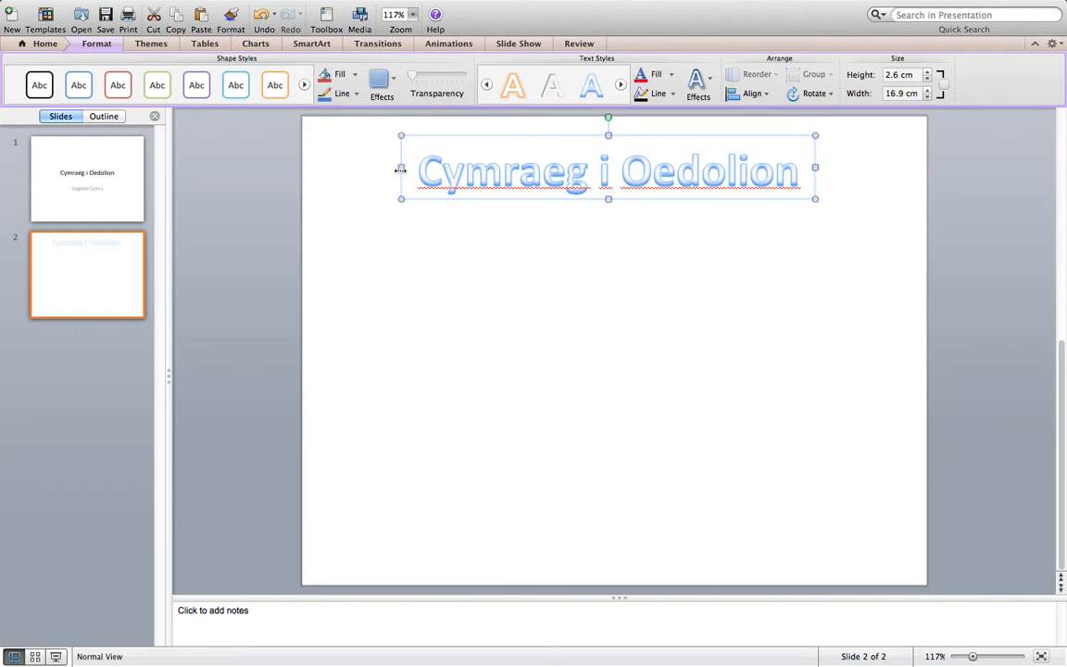
Resize the WordArt title's box to span most of the slide's width on one line and centre it horizontally
{"action": "left_click_drag", "start_coordinate": [401, 168], "coordinate": [333, 168]}
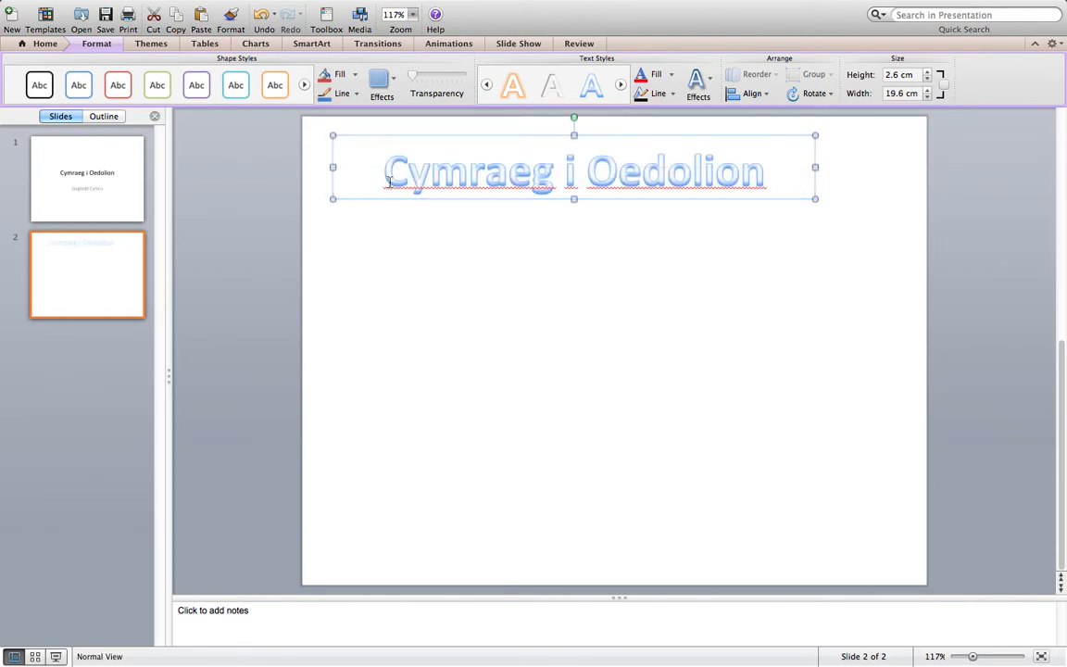
{"action": "left_click_drag", "start_coordinate": [814, 197], "coordinate": [602, 181]}
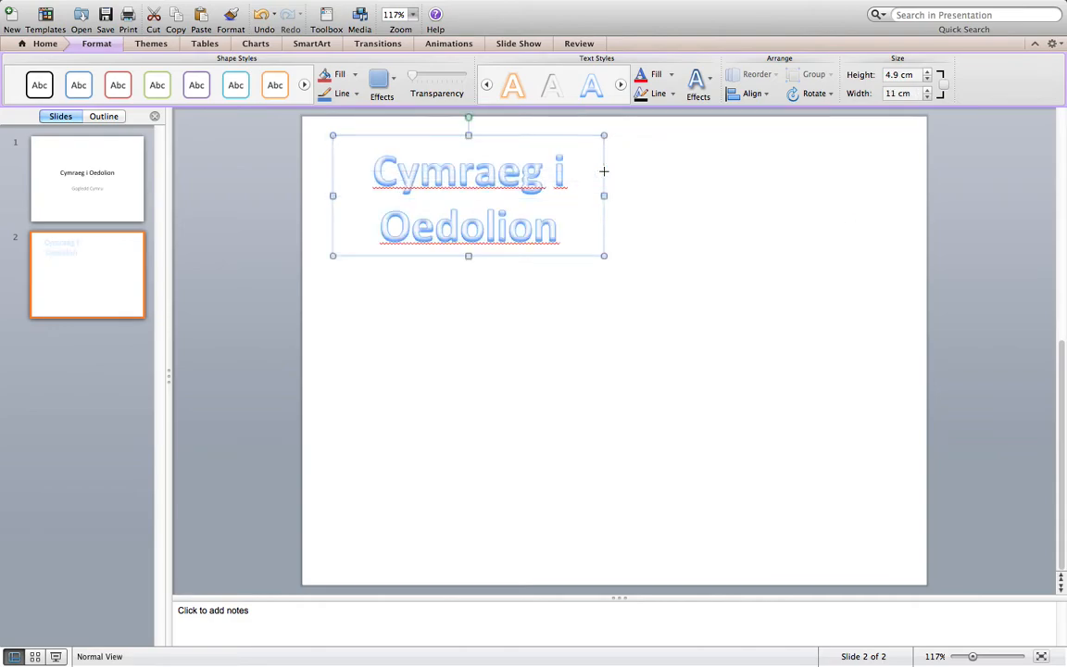
{"action": "left_click_drag", "start_coordinate": [467, 258], "coordinate": [469, 292]}
{"action": "left_click_drag", "start_coordinate": [605, 194], "coordinate": [874, 195]}
{"action": "left_click_drag", "start_coordinate": [738, 136], "coordinate": [757, 136]}
{"action": "left_click", "coordinate": [665, 269]}
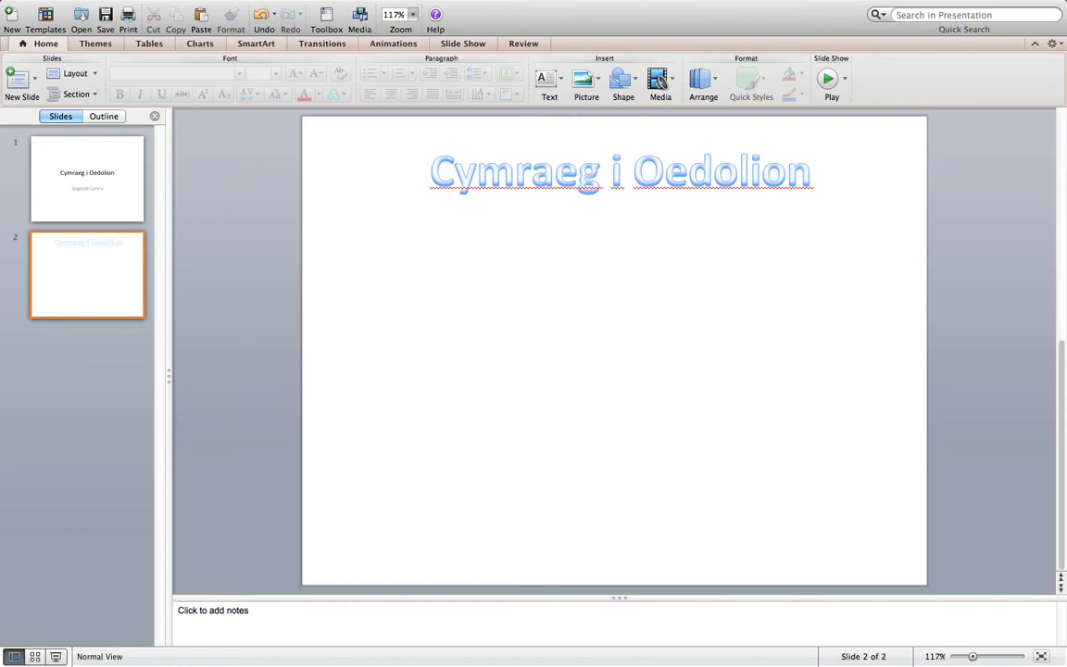
Add a text box below the title reading "Croeso i Gymru- gwlad orau'r byd i gyd!"
{"action": "mouse_move", "coordinate": [213, 8]}
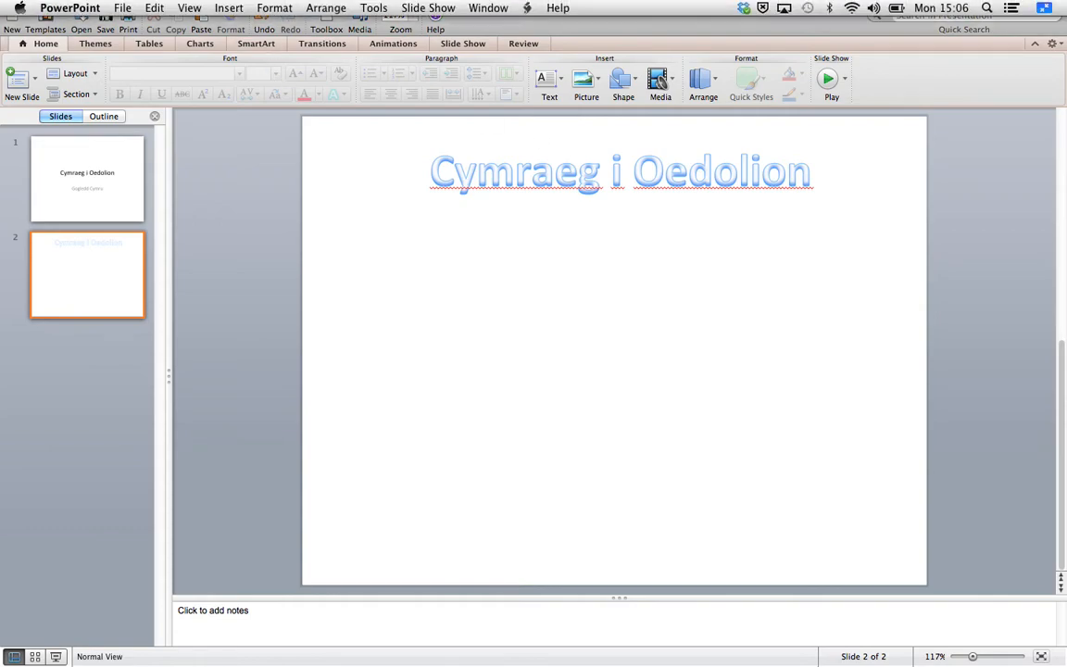
{"action": "left_click", "coordinate": [232, 11]}
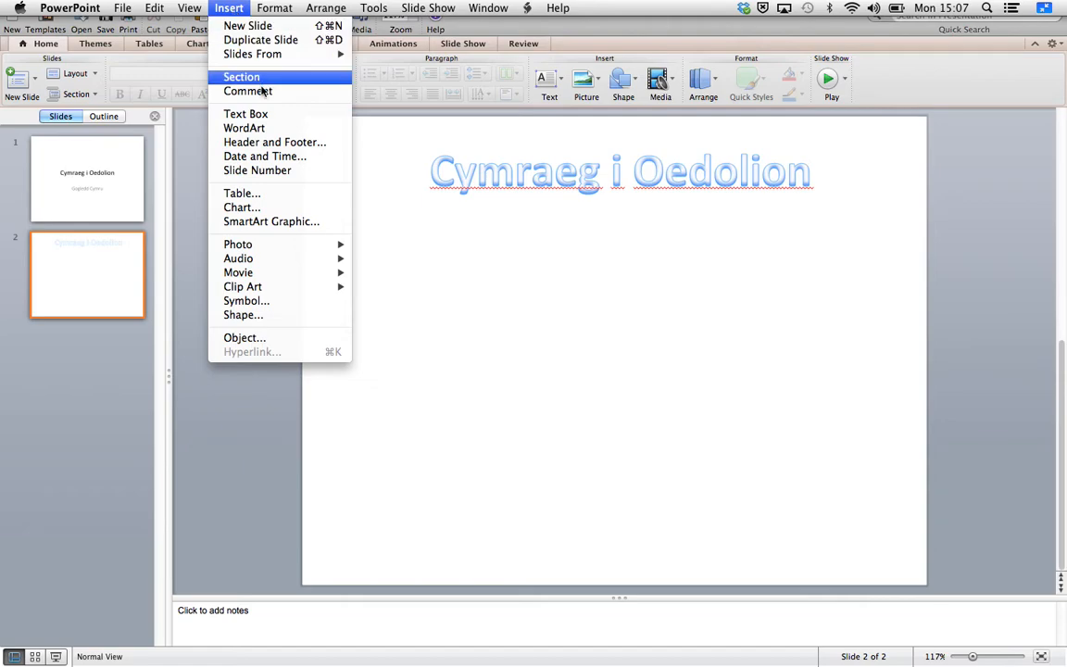
{"action": "left_click", "coordinate": [245, 114]}
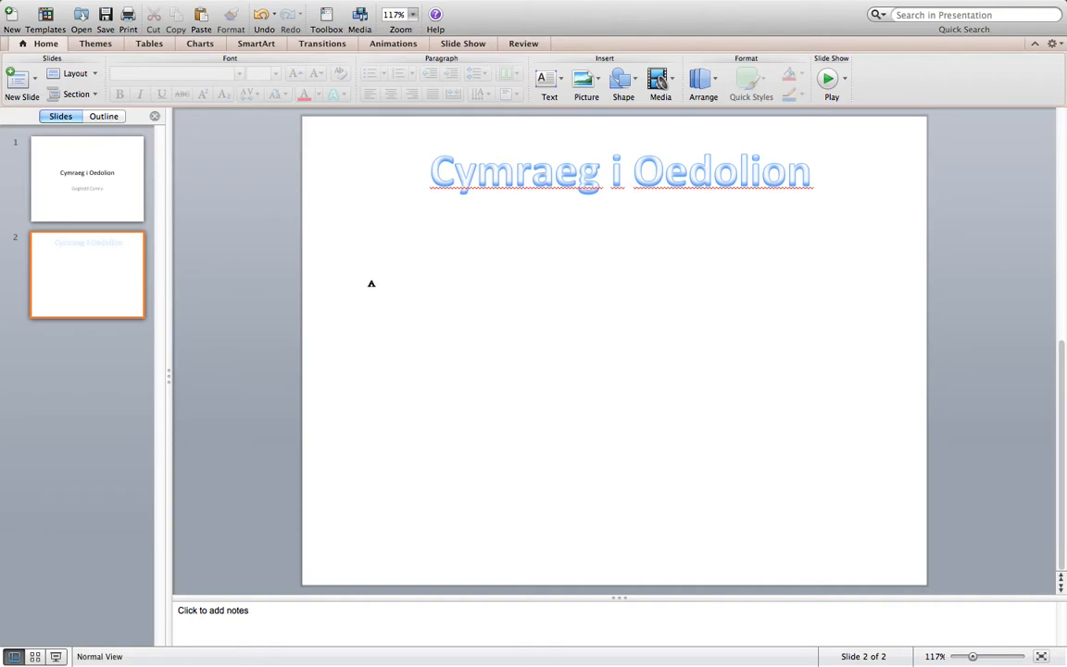
{"action": "left_click", "coordinate": [372, 284]}
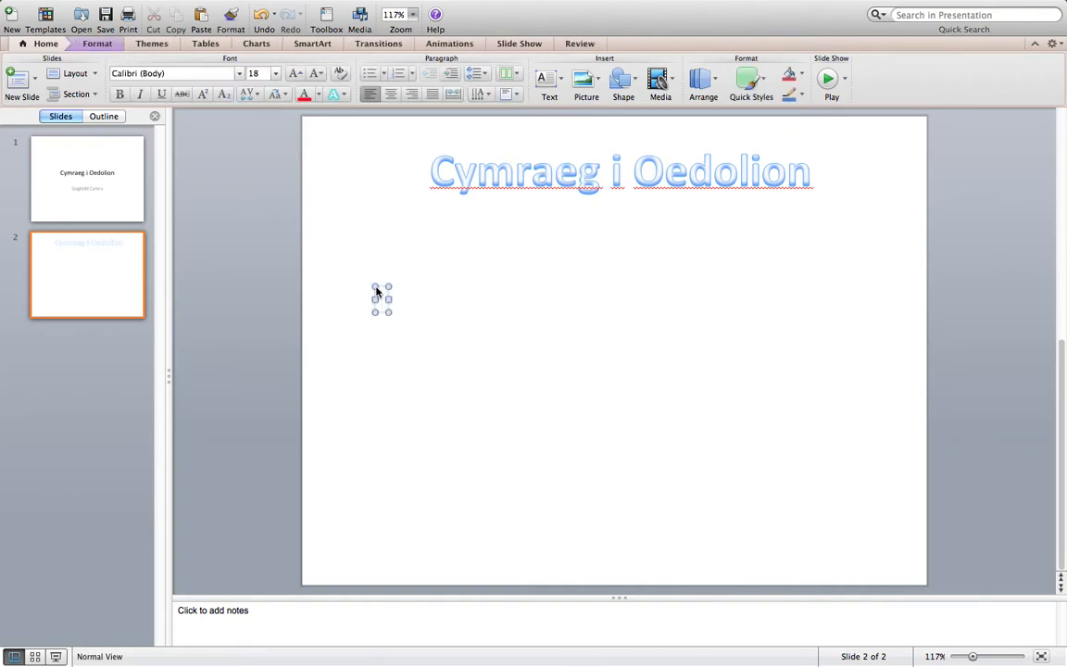
{"action": "type", "text": "Croeso i Gymru-"}
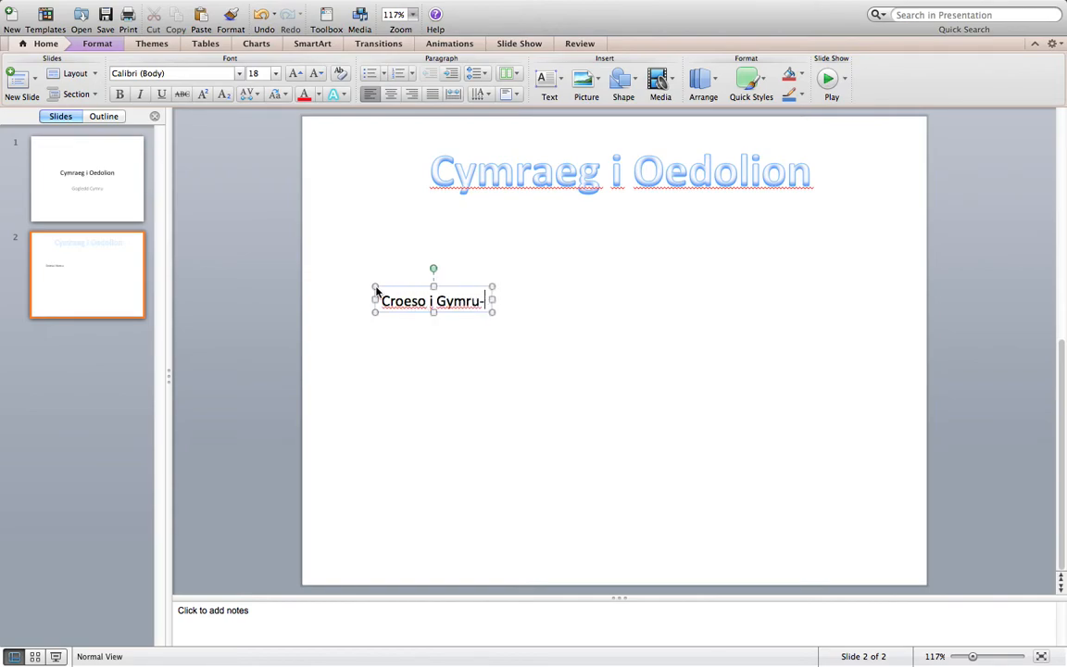
{"action": "type", "text": " gwlad orau"}
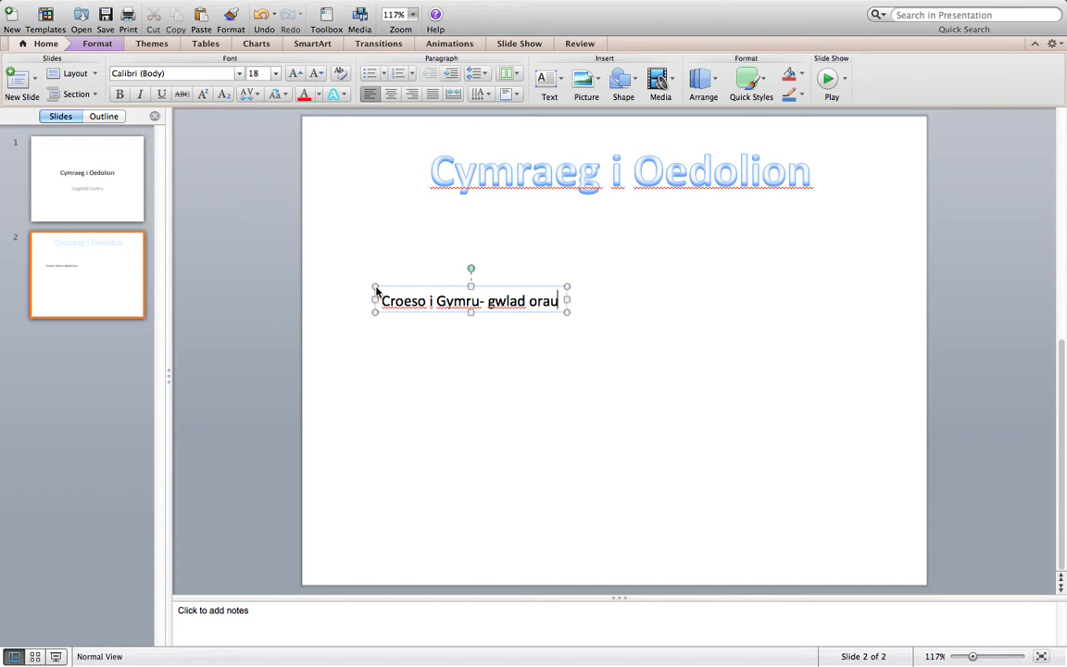
{"action": "type", "text": "'r byd i gyd!"}
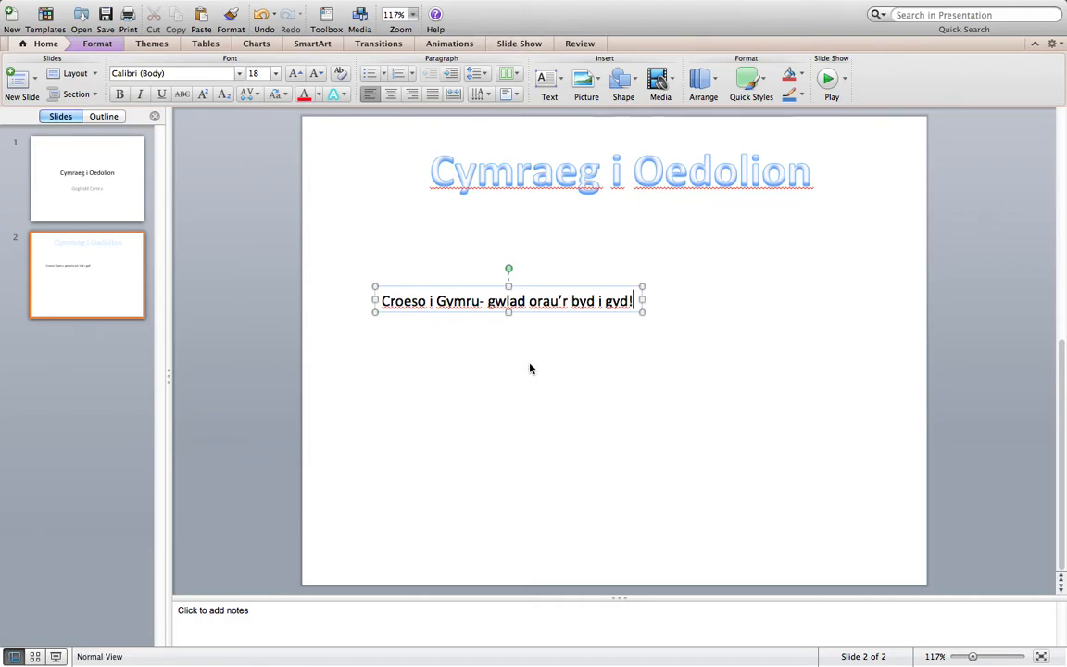
Try Arial Black and Comic Sans MS on the whole text box and settle on the Sathu font
{"action": "left_click", "coordinate": [584, 287]}
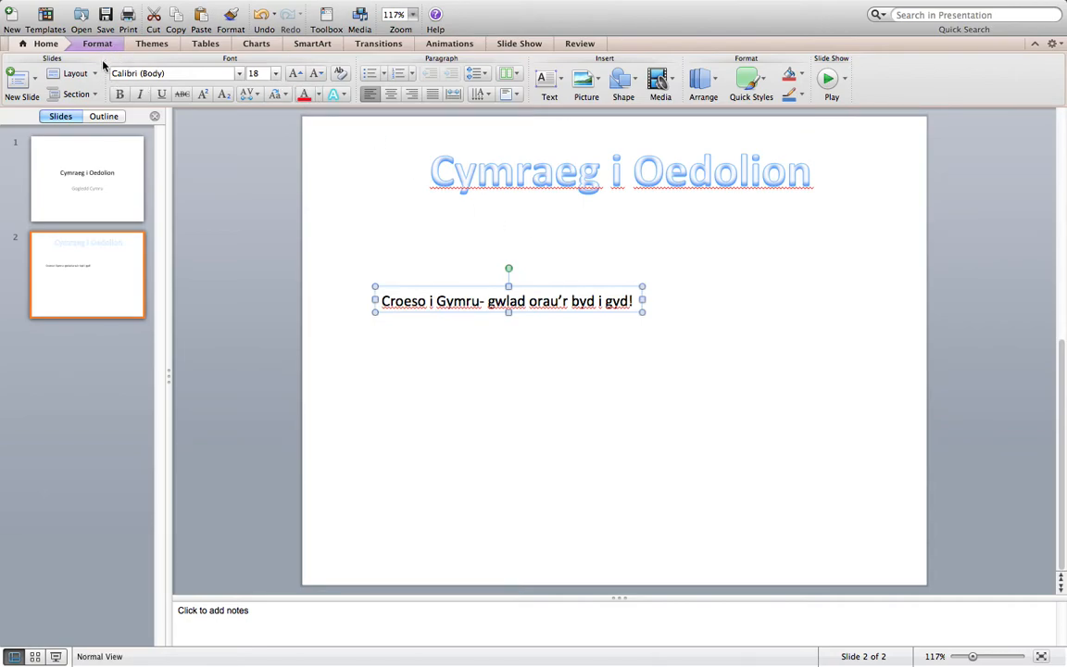
{"action": "left_click", "coordinate": [215, 72]}
{"action": "left_click", "coordinate": [157, 372]}
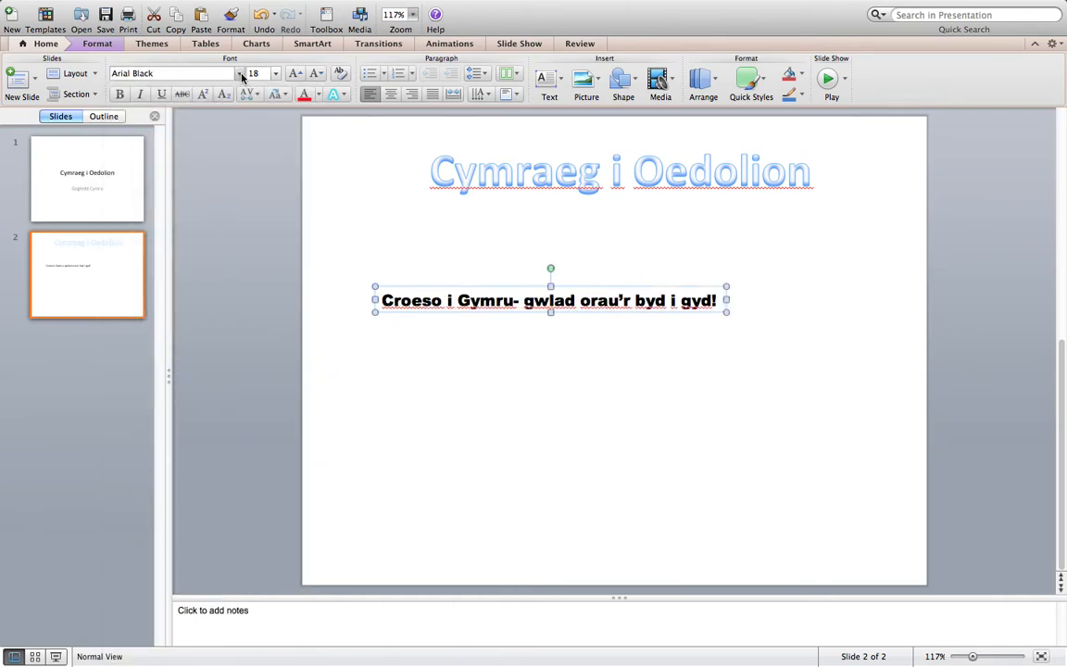
{"action": "left_click", "coordinate": [218, 73]}
{"action": "scroll", "coordinate": [197, 503], "scroll_direction": "down", "scroll_amount": 10}
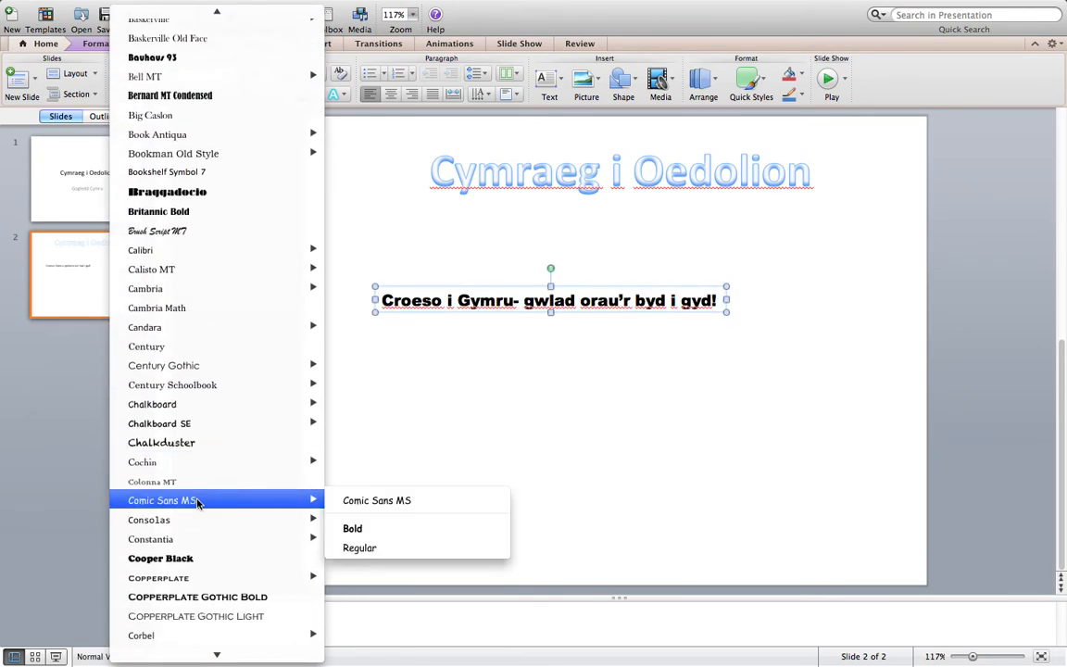
{"action": "left_click", "coordinate": [197, 501]}
{"action": "left_click", "coordinate": [239, 73]}
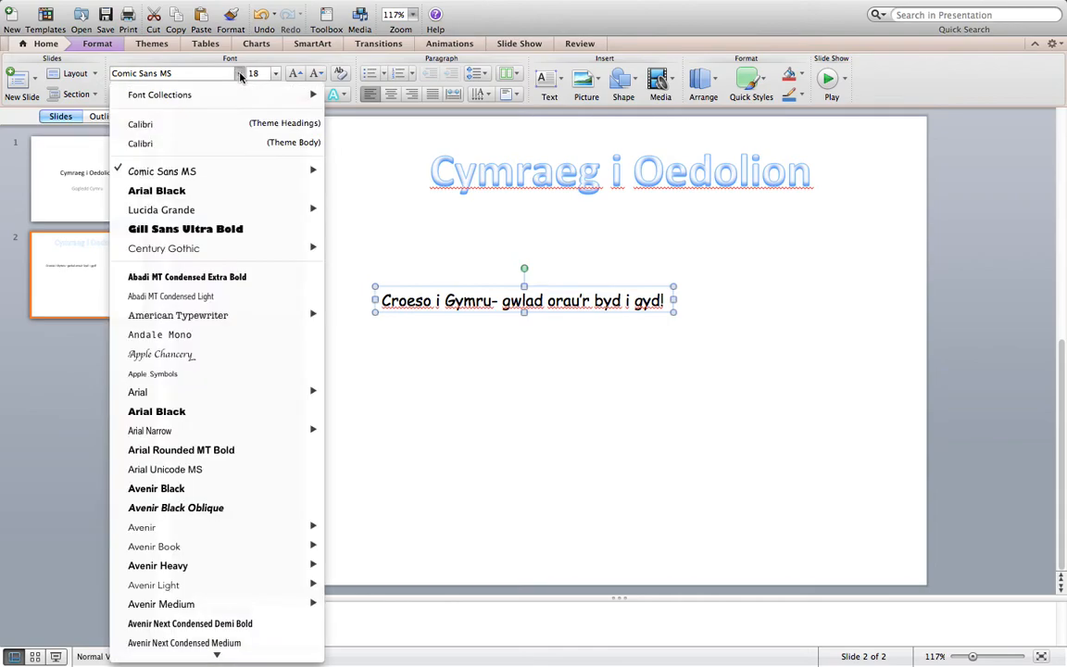
{"action": "scroll", "coordinate": [214, 430], "scroll_direction": "down", "scroll_amount": 20}
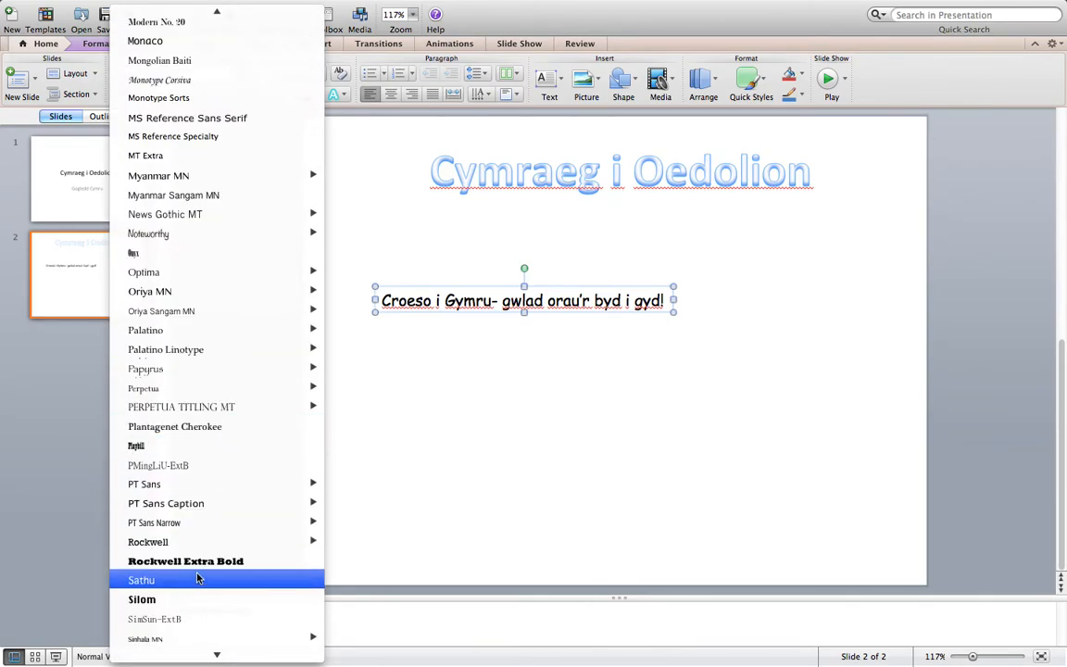
{"action": "left_click", "coordinate": [197, 579]}
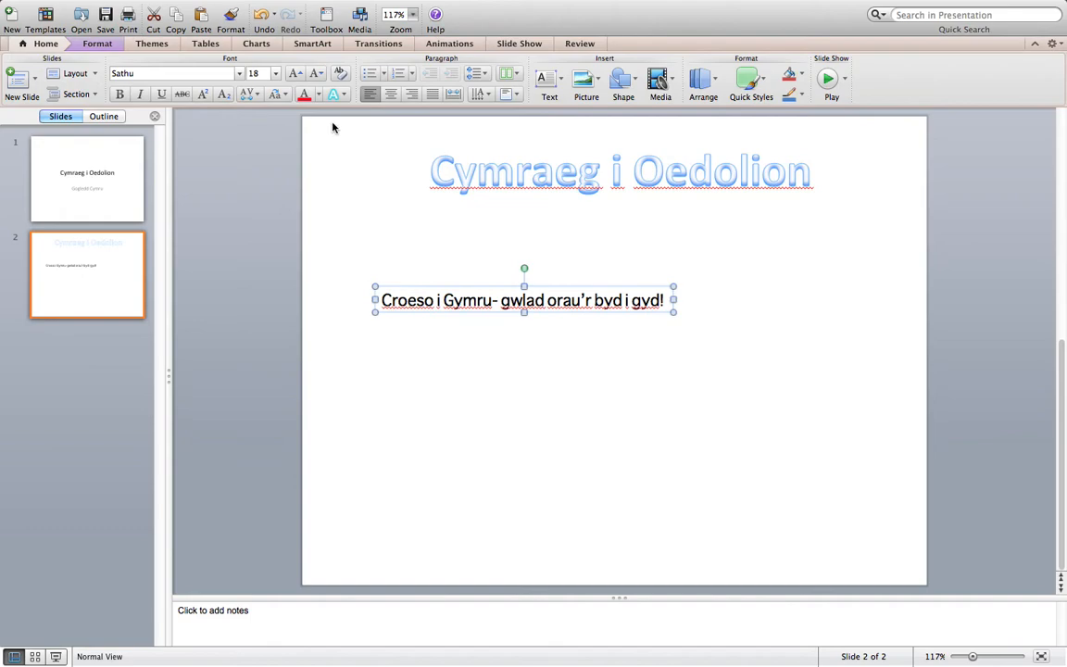
Try font size 60 on the text box, settle on size 16, and make the text bold
{"action": "left_click", "coordinate": [276, 75]}
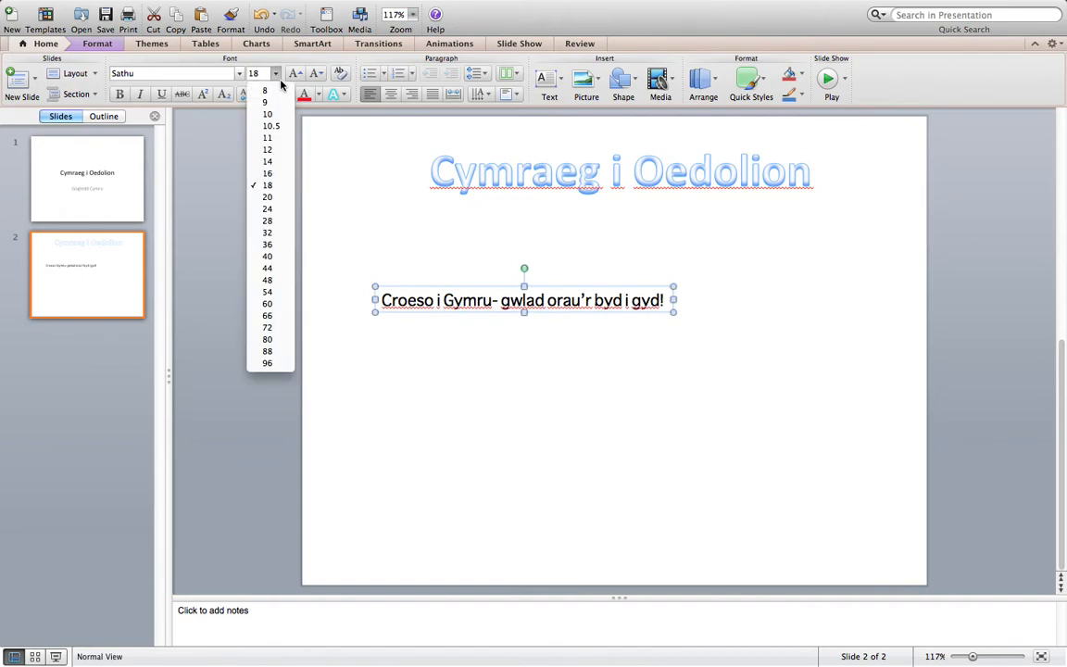
{"action": "left_click", "coordinate": [266, 304]}
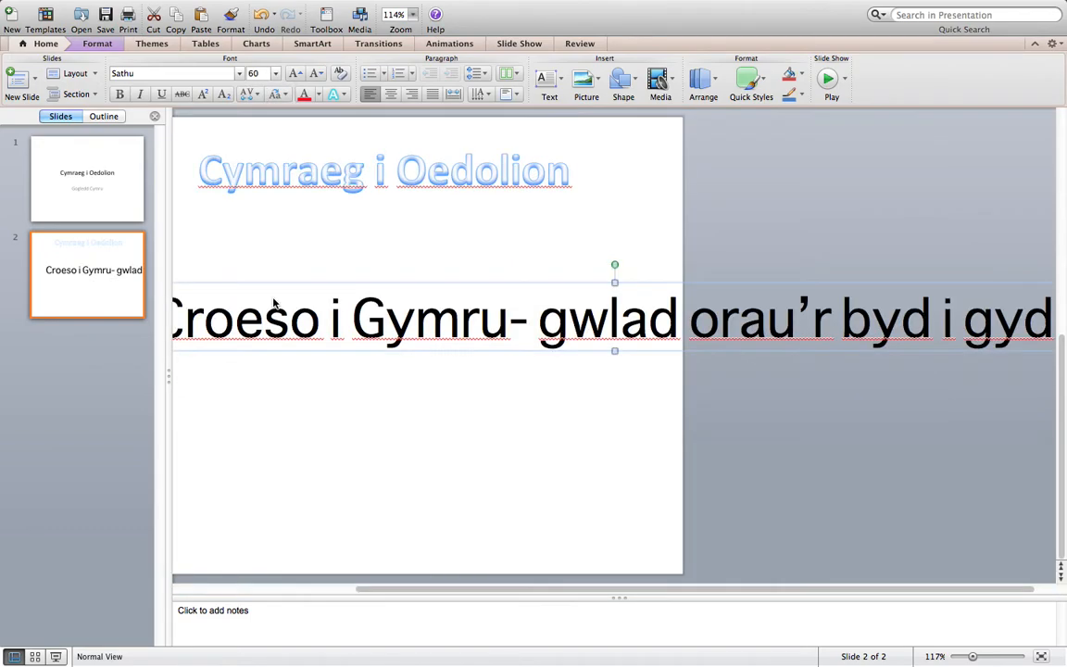
{"action": "left_click", "coordinate": [275, 73]}
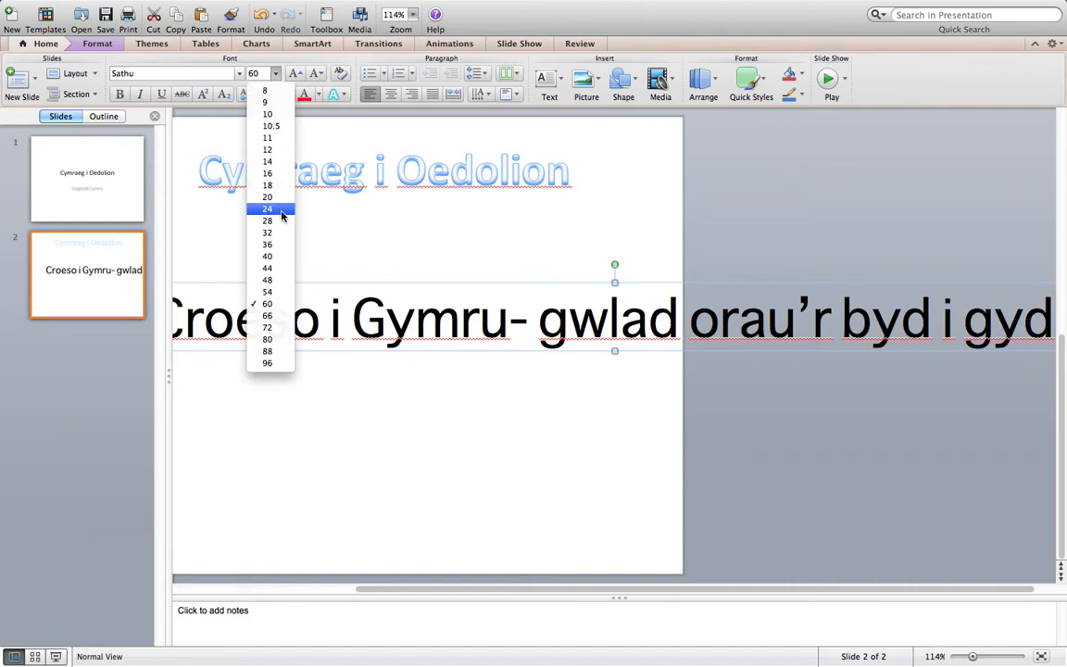
{"action": "left_click", "coordinate": [269, 173]}
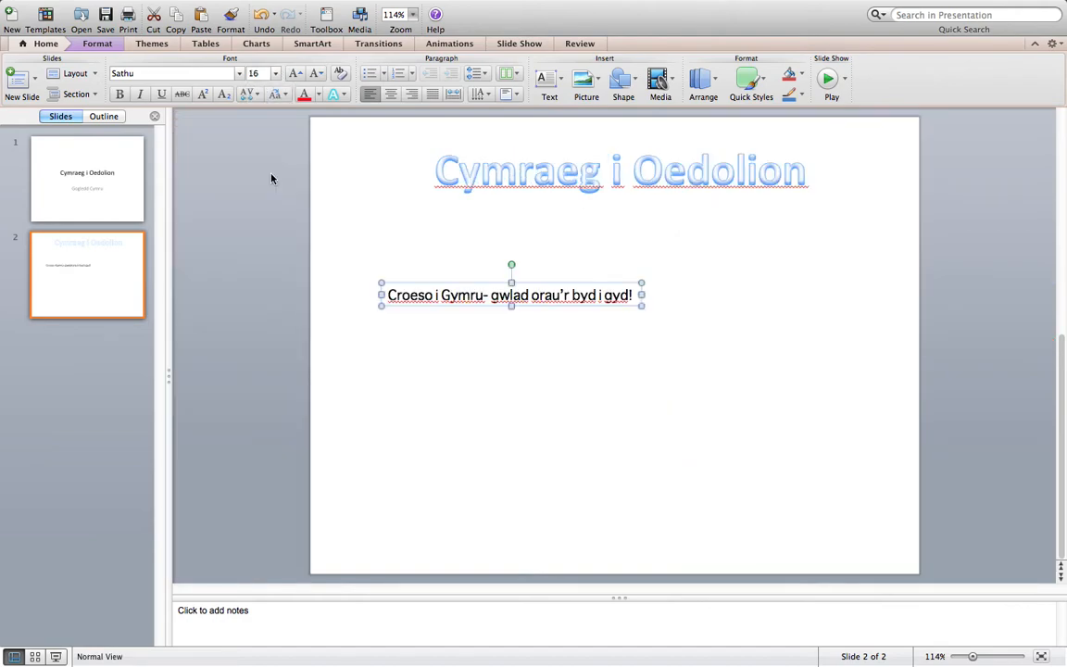
{"action": "left_click", "coordinate": [122, 96]}
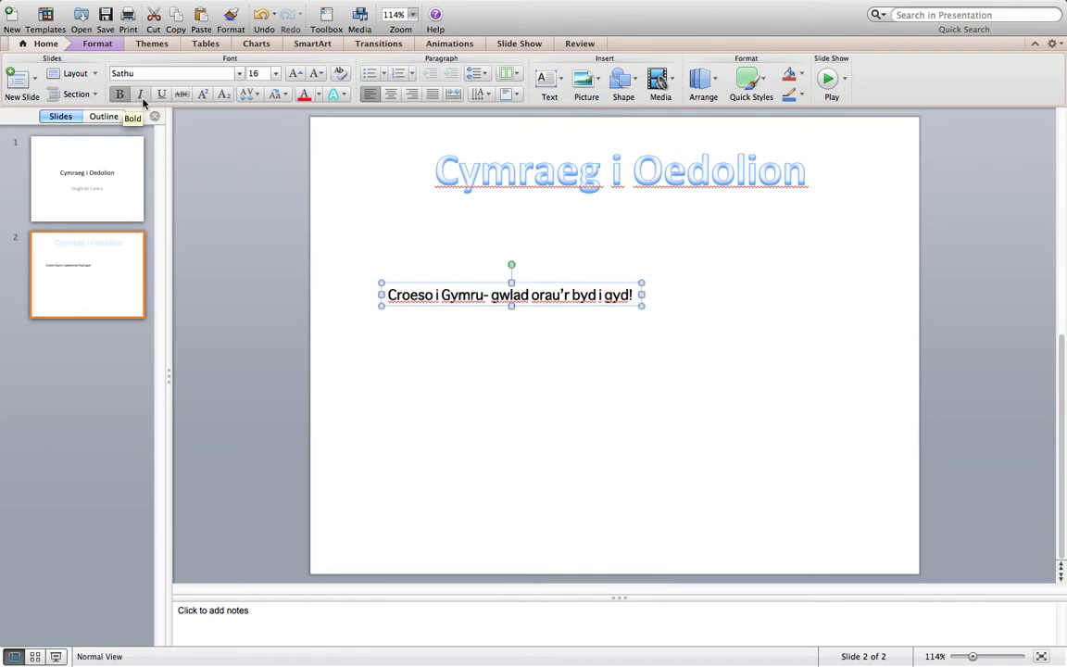
Make the text box's text italic and underlined, try blue as its colour, and settle on green
{"action": "left_click", "coordinate": [141, 98]}
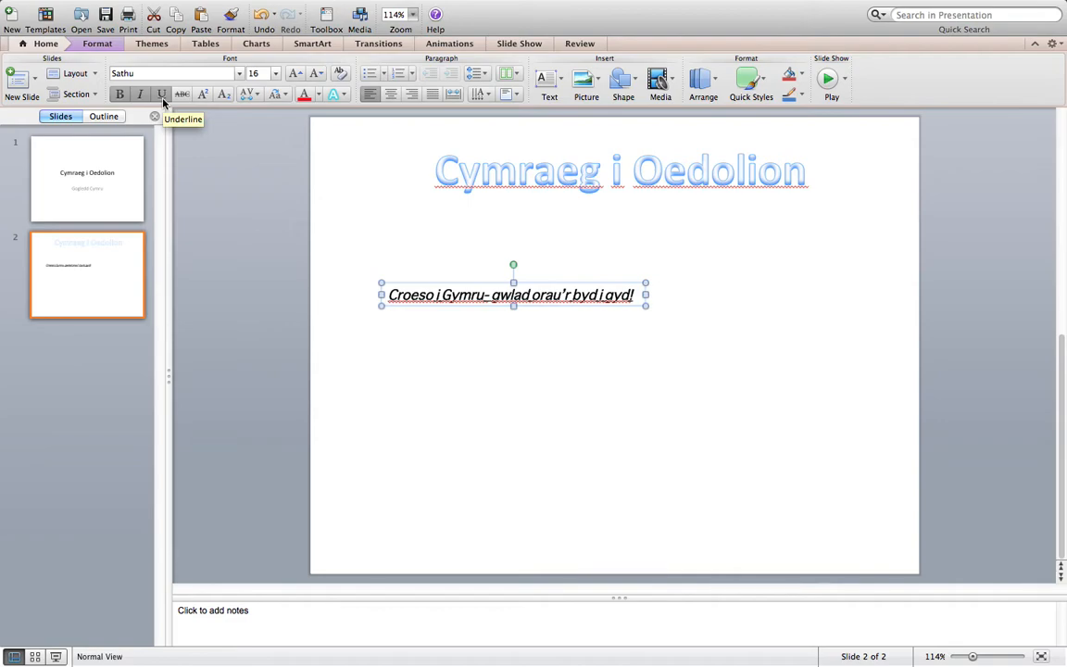
{"action": "left_click", "coordinate": [316, 97]}
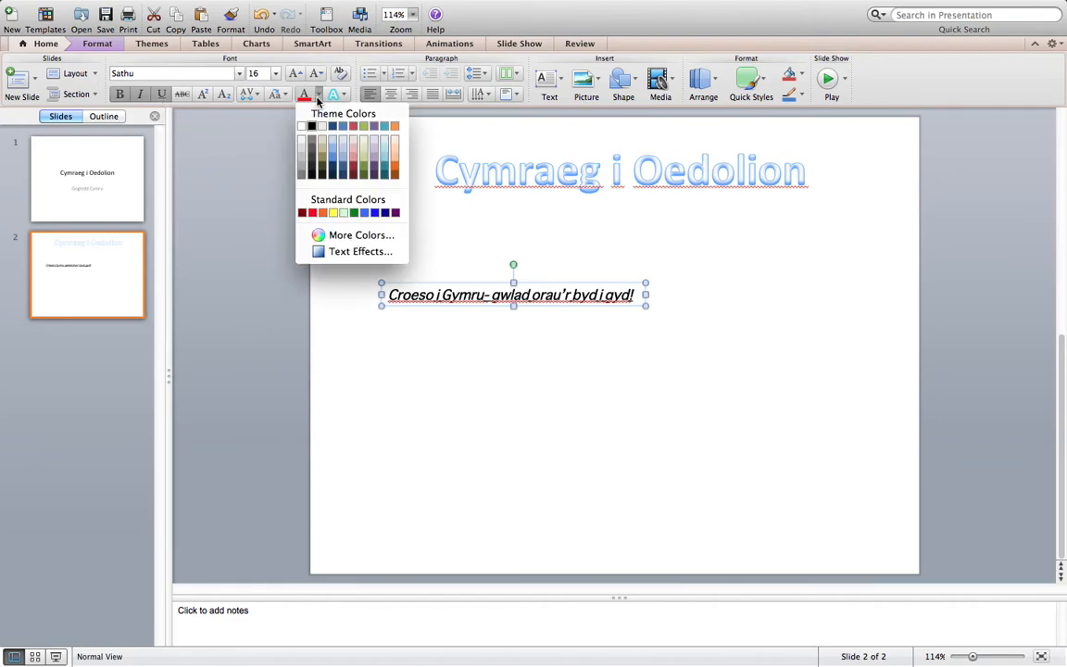
{"action": "left_click", "coordinate": [374, 213]}
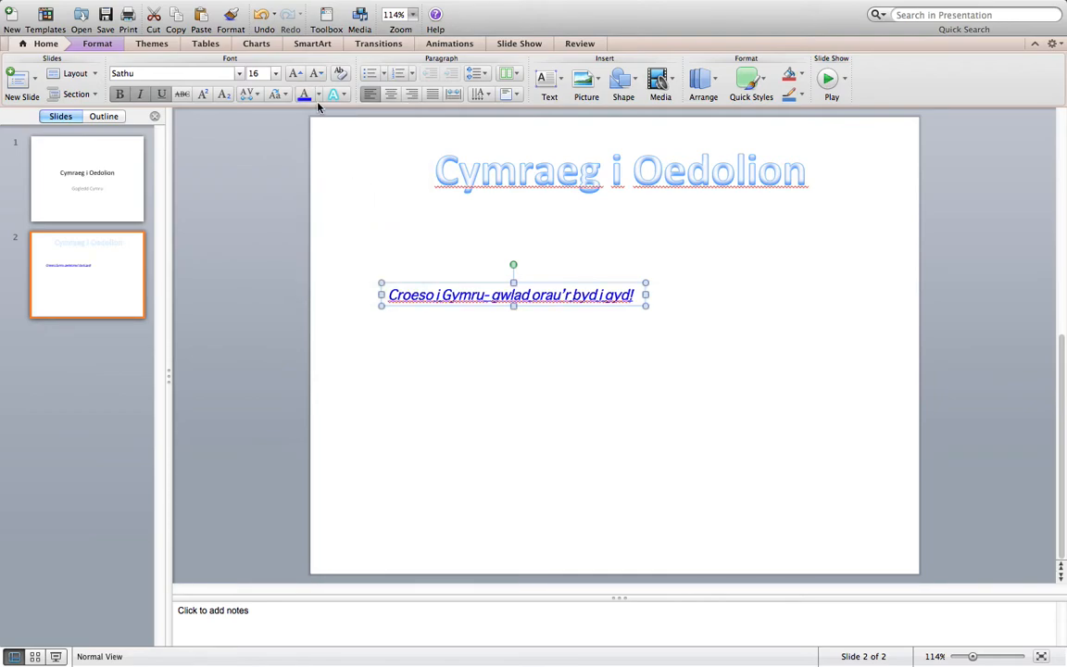
{"action": "left_click", "coordinate": [318, 97]}
{"action": "left_click", "coordinate": [353, 213]}
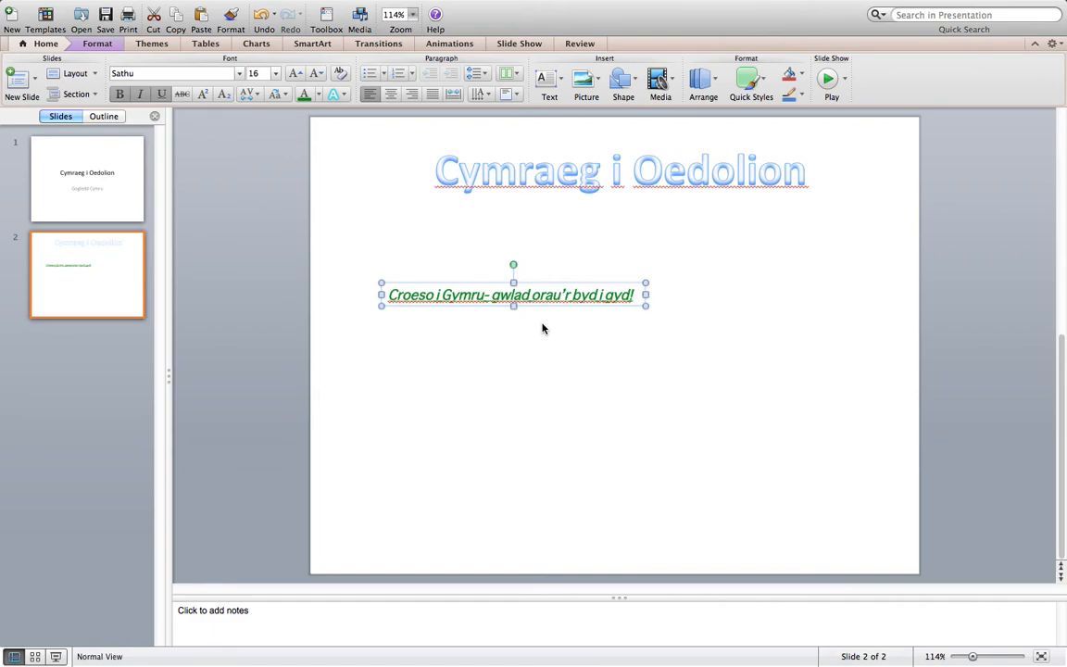
{"action": "left_click", "coordinate": [570, 343]}
Widen the green text box and place it just below the title, near the slide's left edge
{"action": "left_click", "coordinate": [593, 301]}
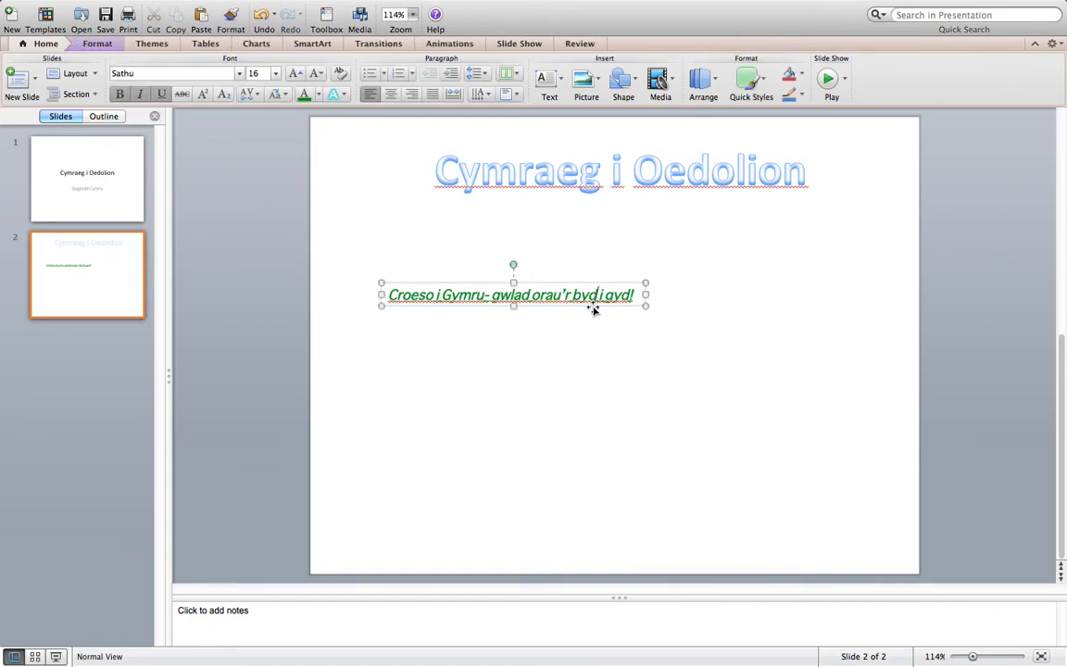
{"action": "left_click_drag", "start_coordinate": [593, 308], "coordinate": [765, 270]}
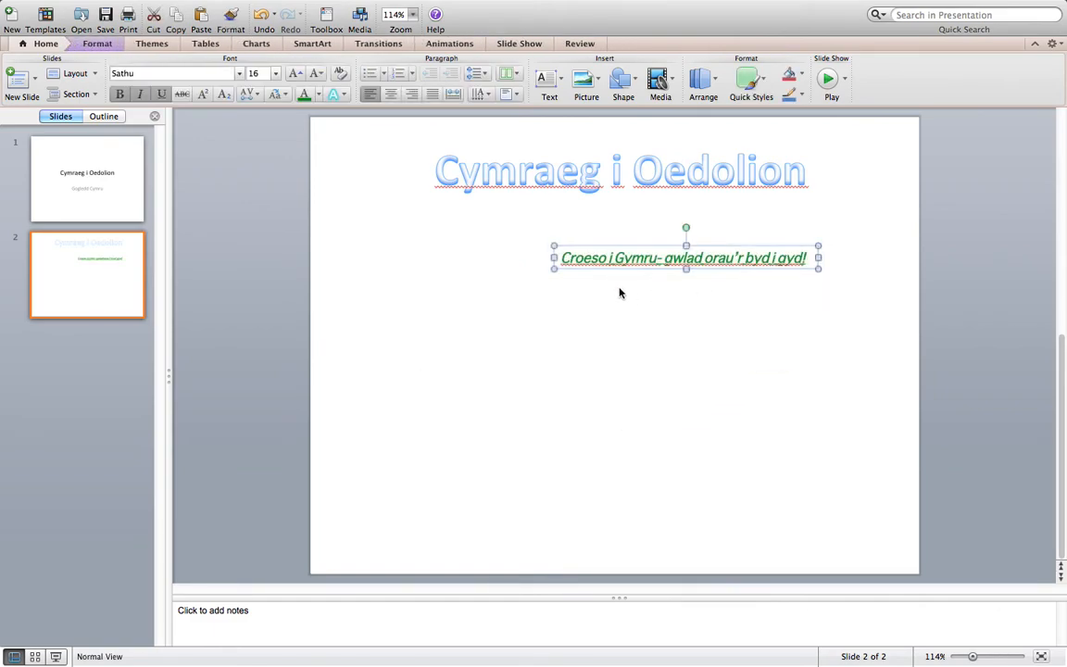
{"action": "left_click_drag", "start_coordinate": [552, 258], "coordinate": [489, 258]}
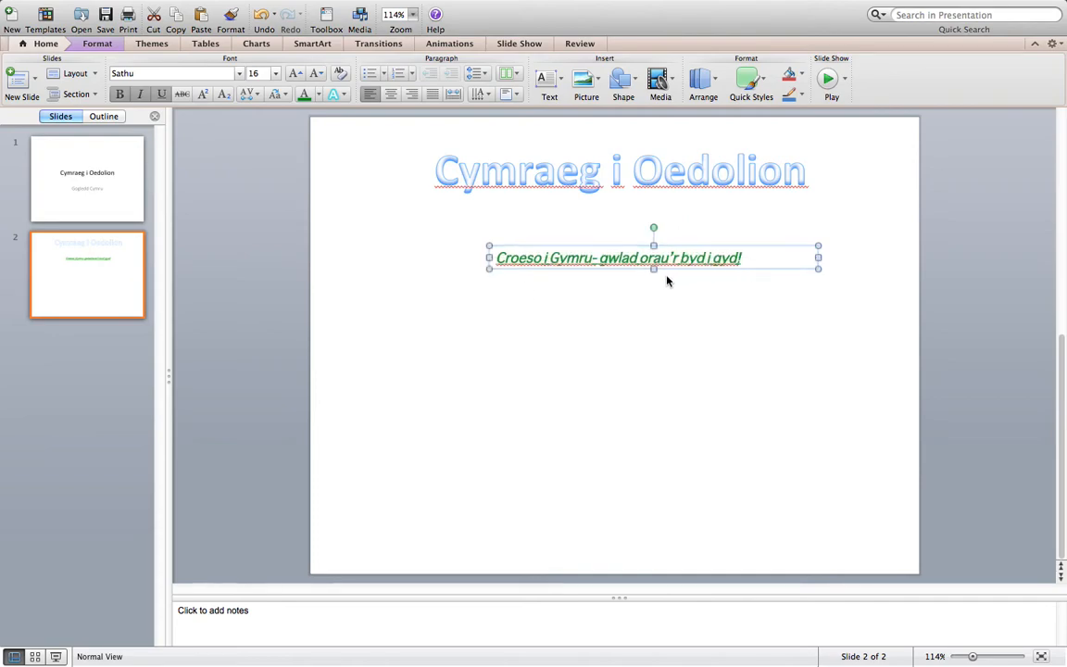
{"action": "left_click_drag", "start_coordinate": [748, 244], "coordinate": [615, 231]}
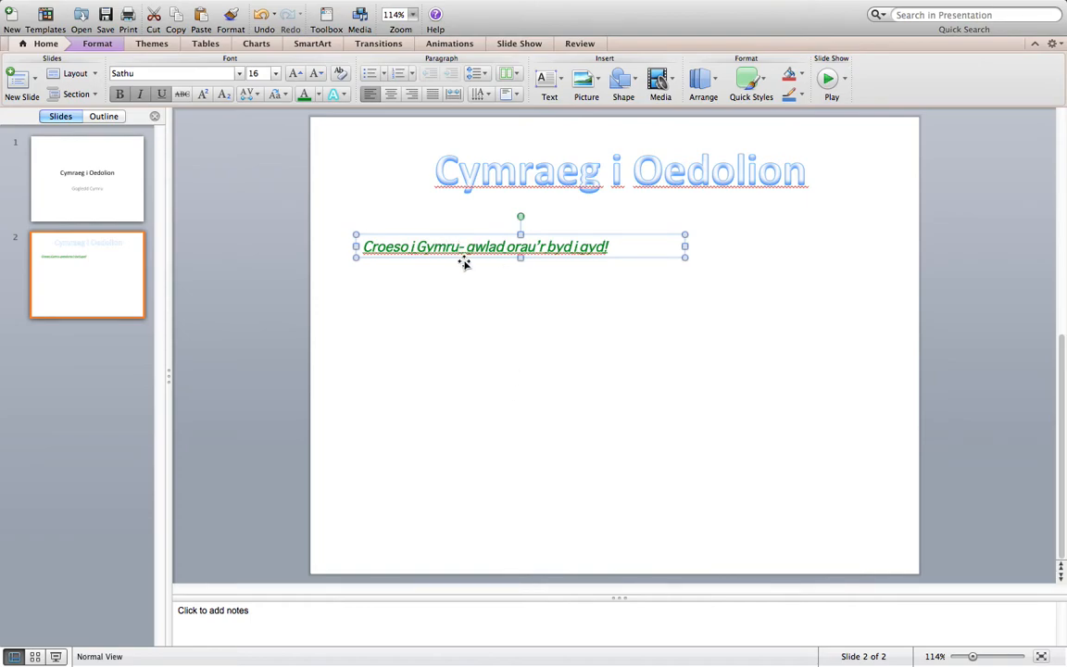
Colour only the word "Gymru" in the text box red and set its font size to 32
{"action": "left_click_drag", "start_coordinate": [458, 246], "coordinate": [419, 247]}
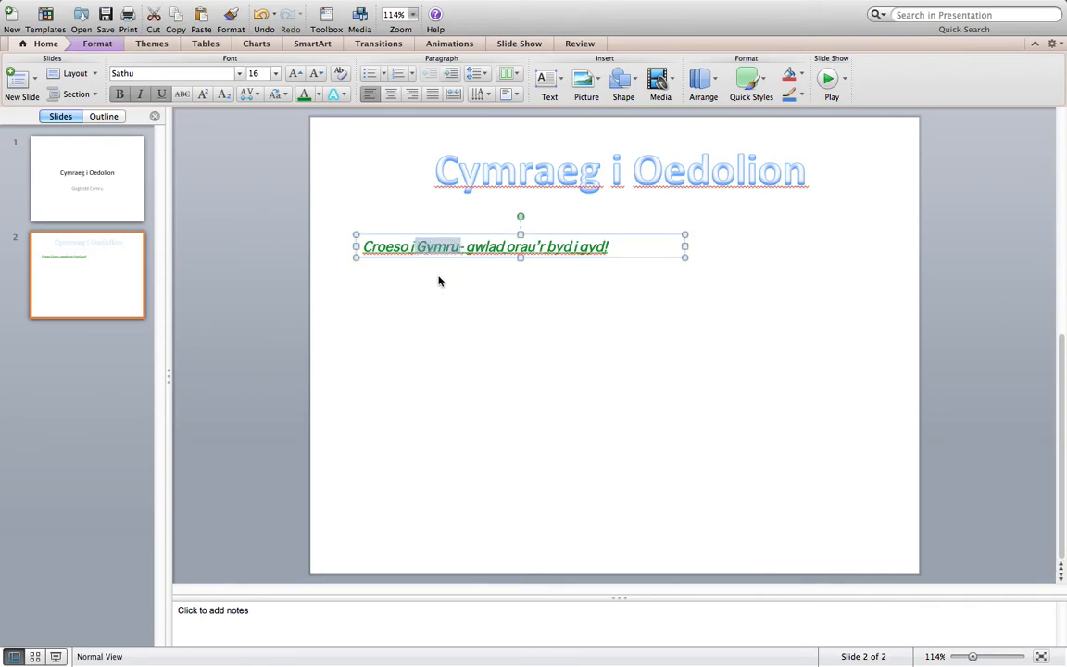
{"action": "left_click", "coordinate": [485, 294]}
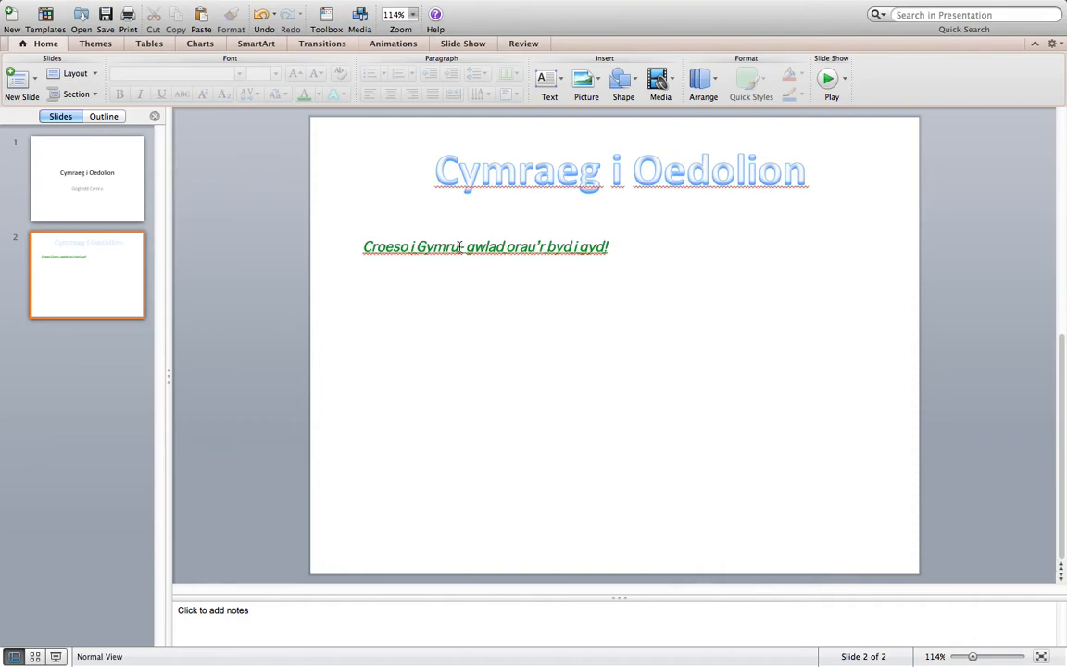
{"action": "left_click", "coordinate": [602, 247]}
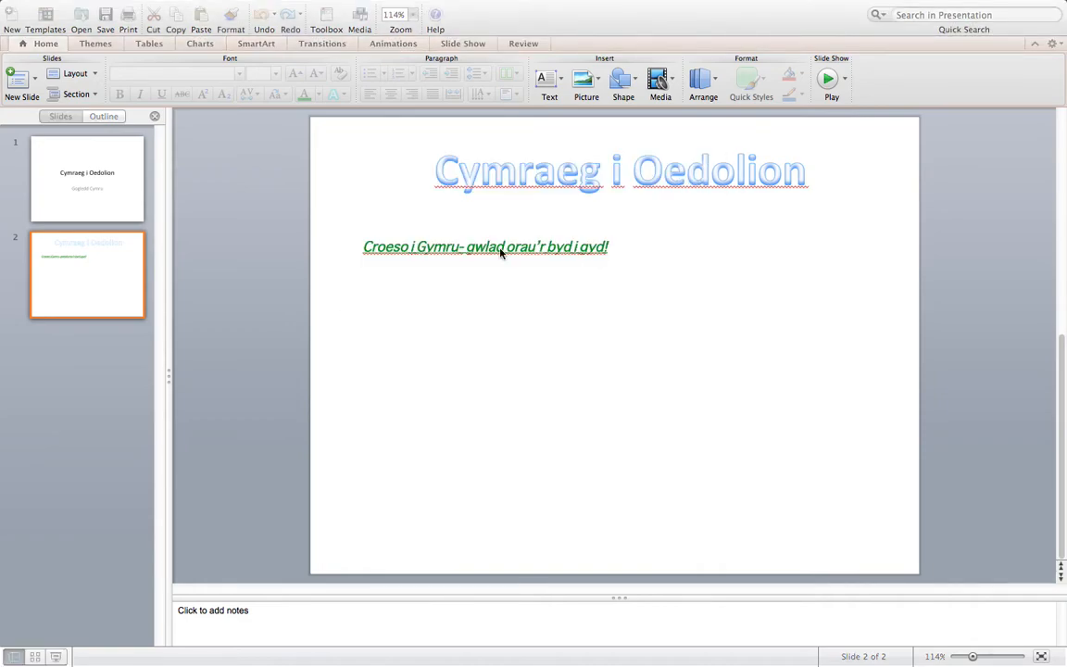
{"action": "left_click", "coordinate": [458, 246]}
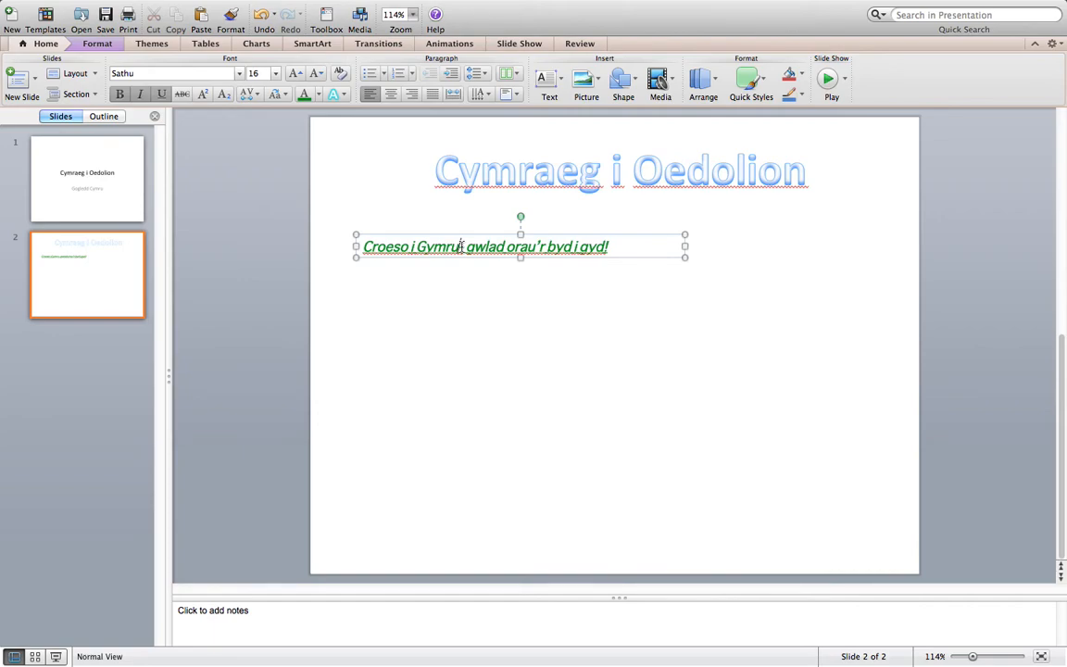
{"action": "left_click_drag", "start_coordinate": [460, 246], "coordinate": [421, 248]}
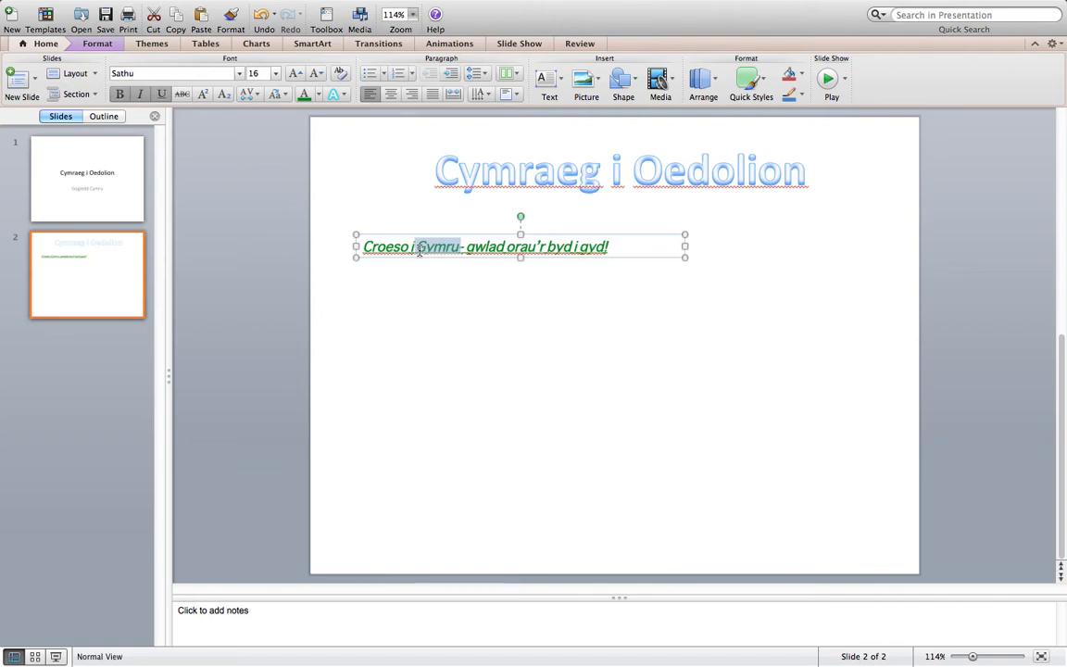
{"action": "left_click", "coordinate": [317, 96]}
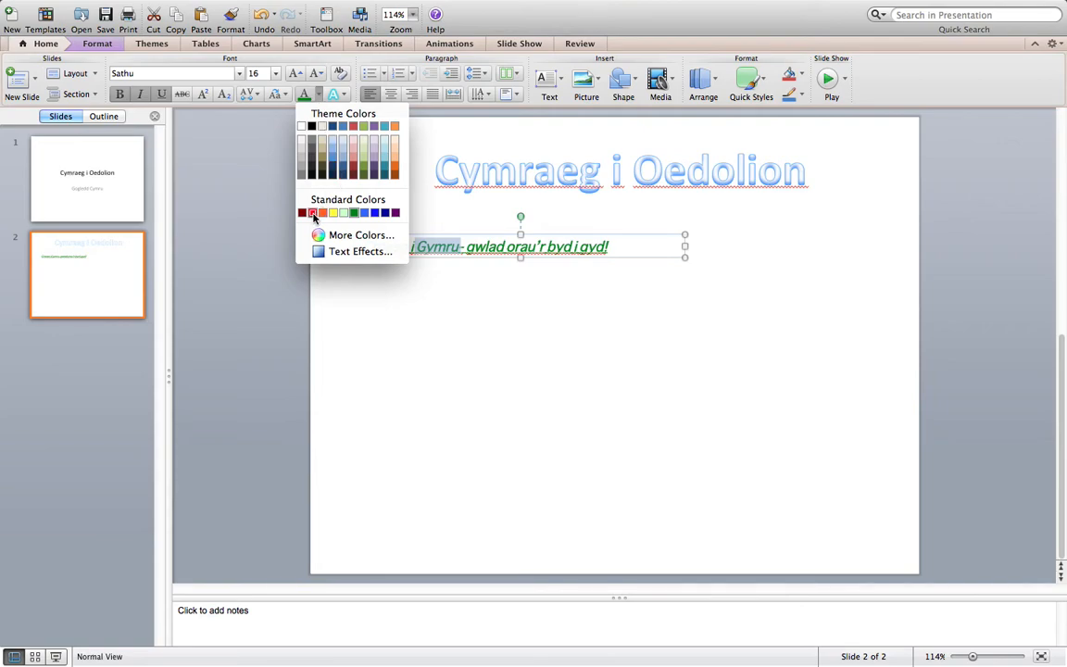
{"action": "left_click", "coordinate": [310, 212]}
{"action": "left_click", "coordinate": [275, 73]}
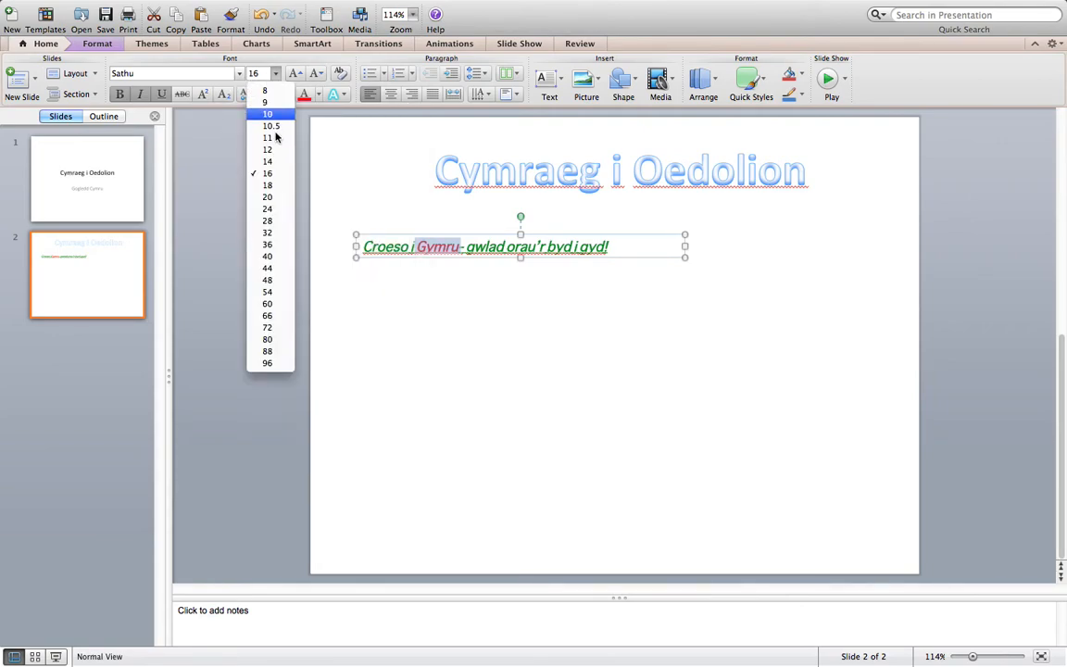
{"action": "left_click", "coordinate": [274, 233]}
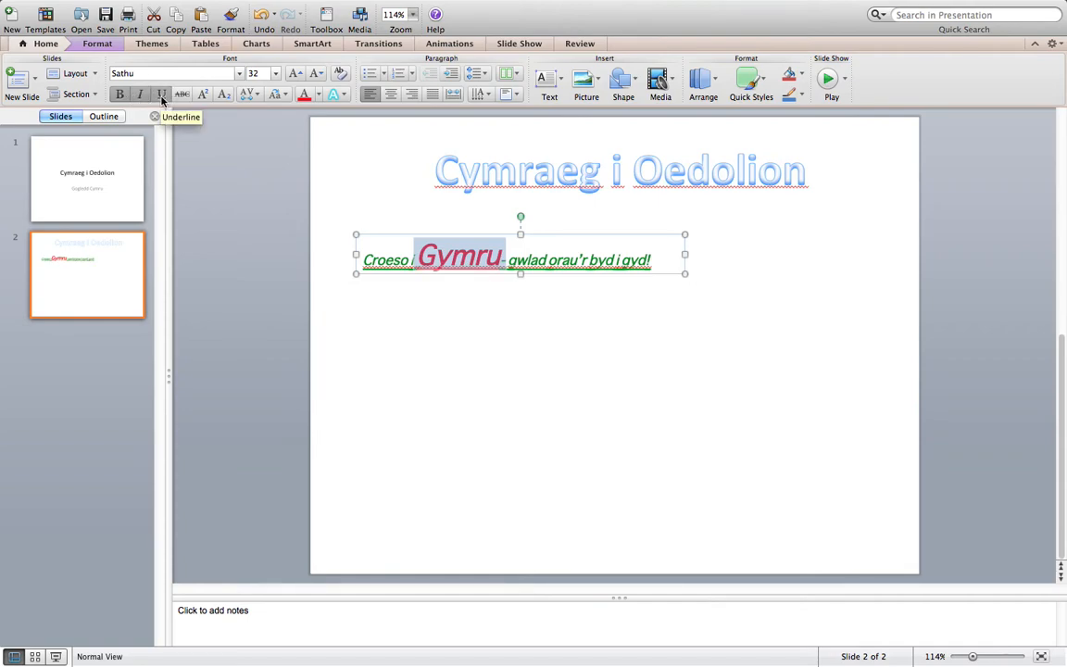
{"action": "left_click", "coordinate": [551, 388]}
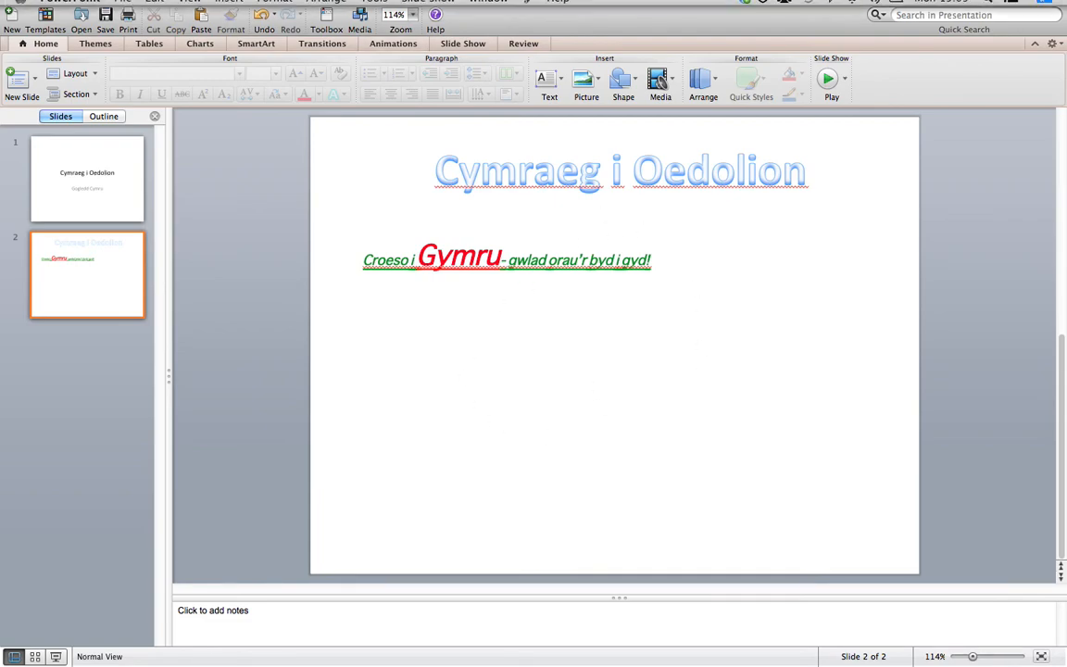
Insert the JPEG photo of the man drinking mate from the Desktop folder onto slide 2
{"action": "mouse_move", "coordinate": [1064, 0]}
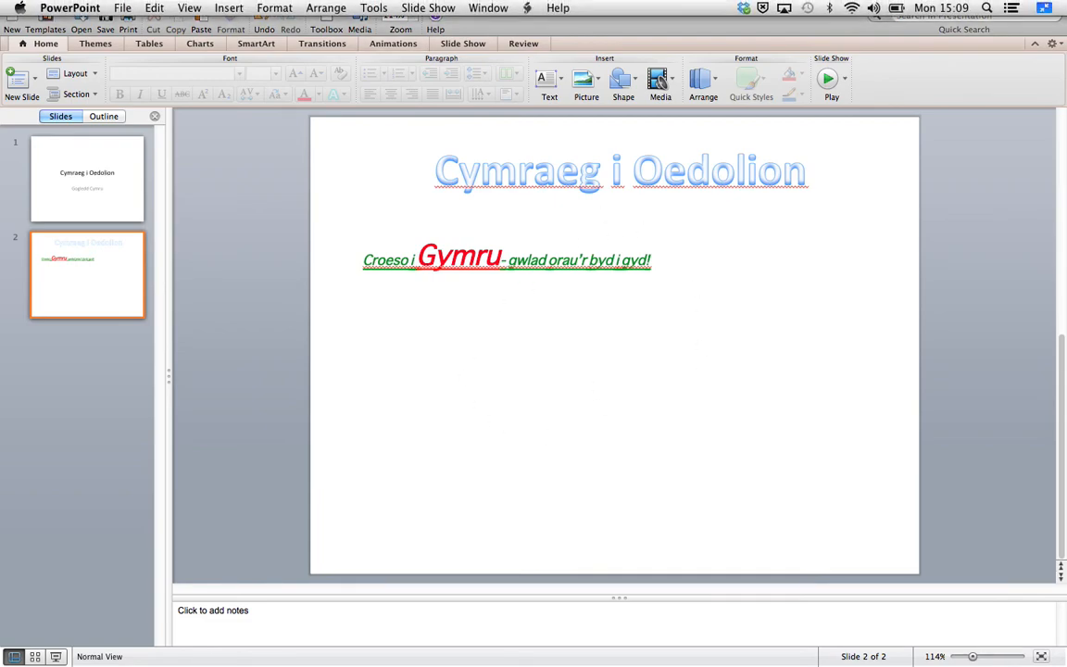
{"action": "left_click", "coordinate": [236, 10]}
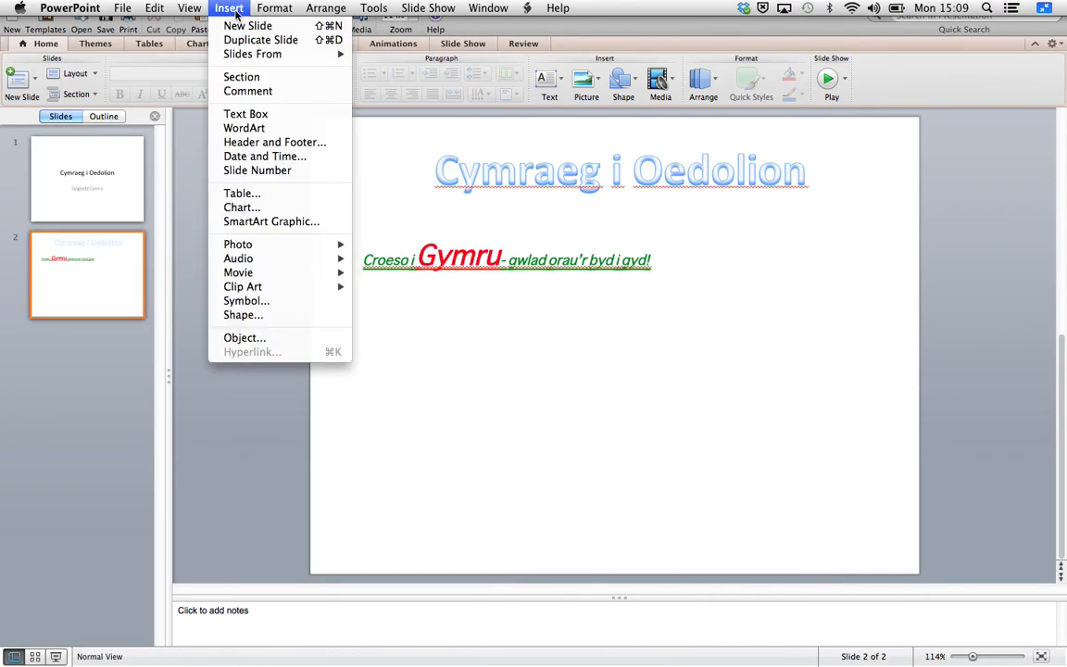
{"action": "mouse_move", "coordinate": [329, 246]}
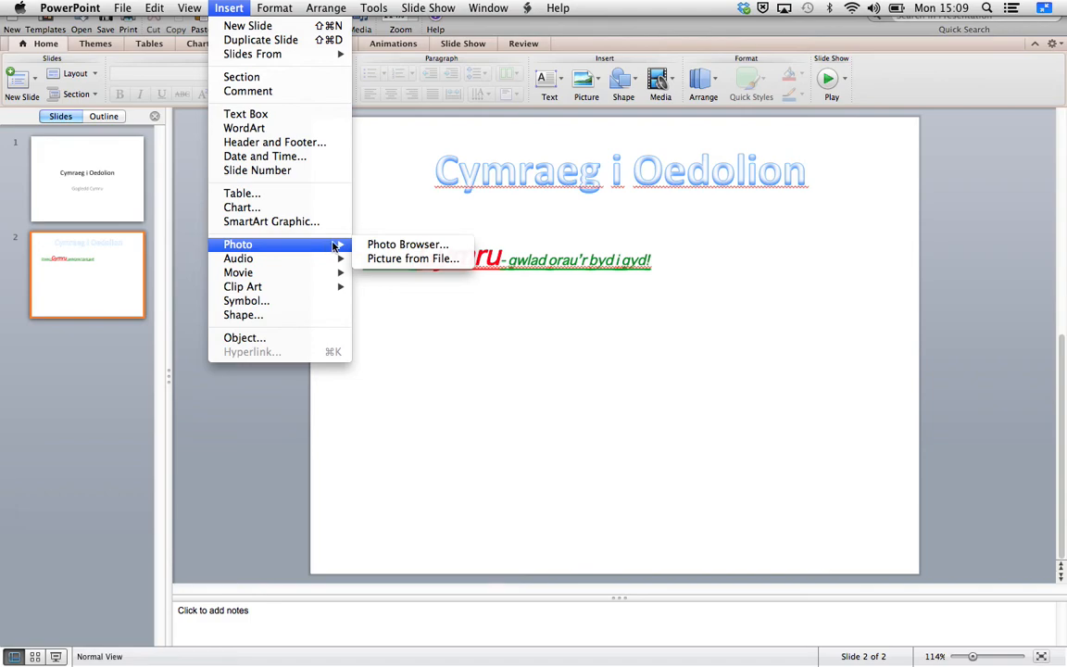
{"action": "left_click", "coordinate": [394, 260]}
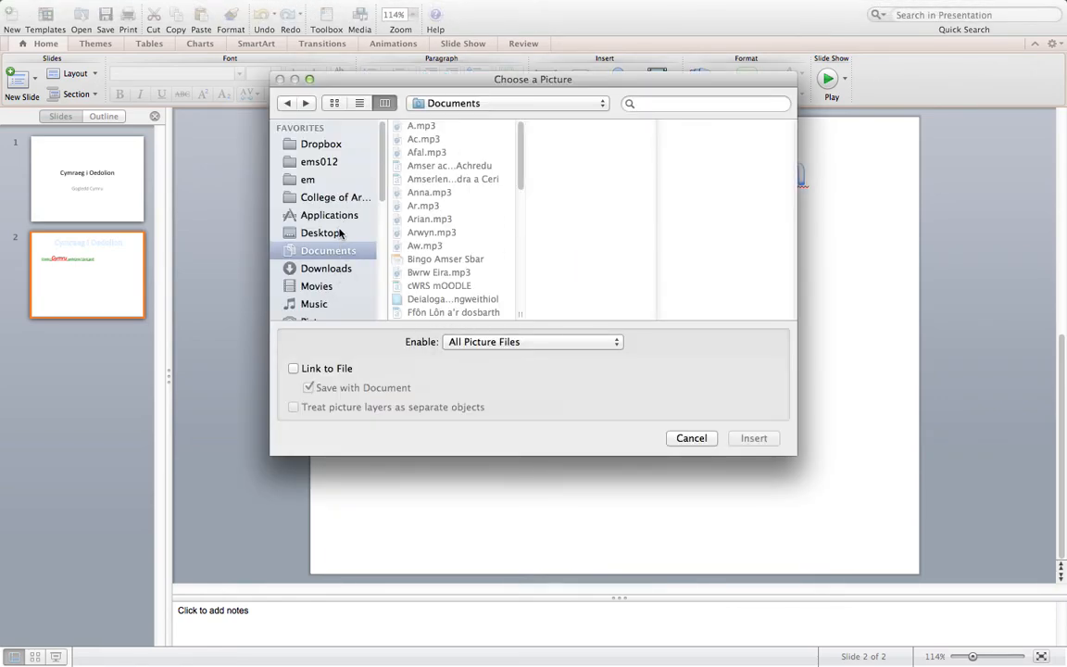
{"action": "left_click", "coordinate": [337, 235]}
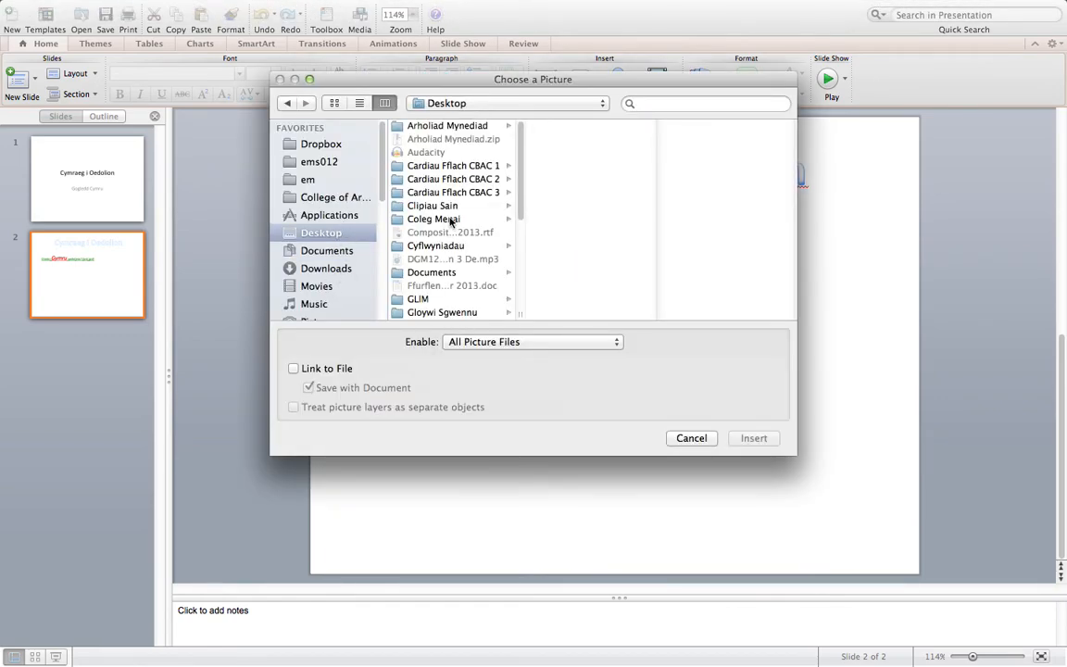
{"action": "scroll", "coordinate": [459, 240], "scroll_direction": "down", "scroll_amount": 5}
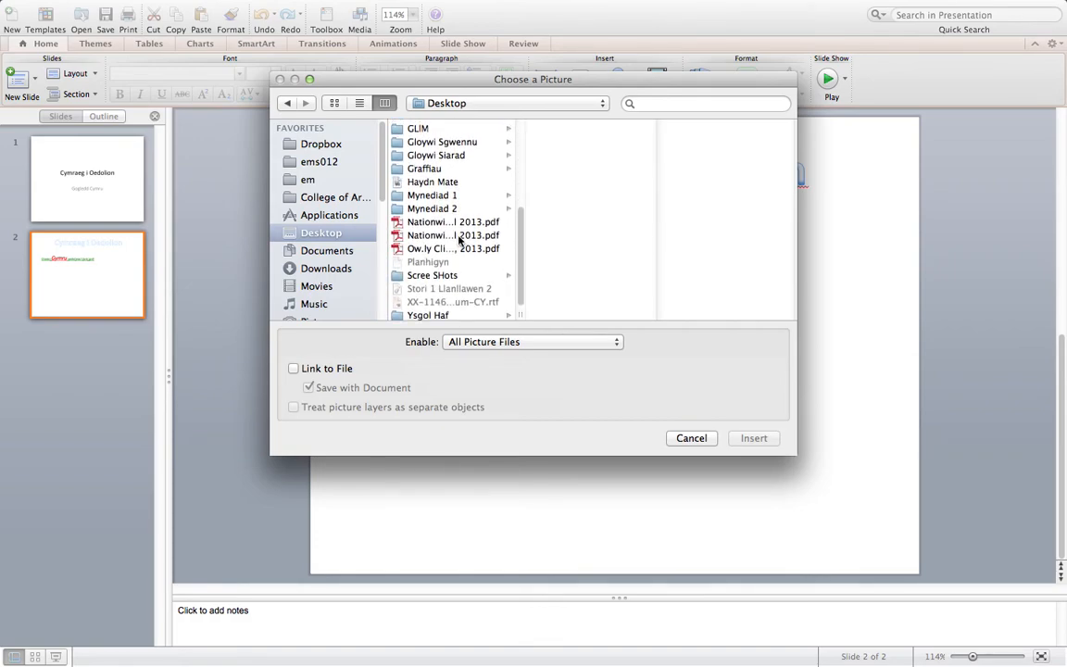
{"action": "left_click", "coordinate": [429, 183]}
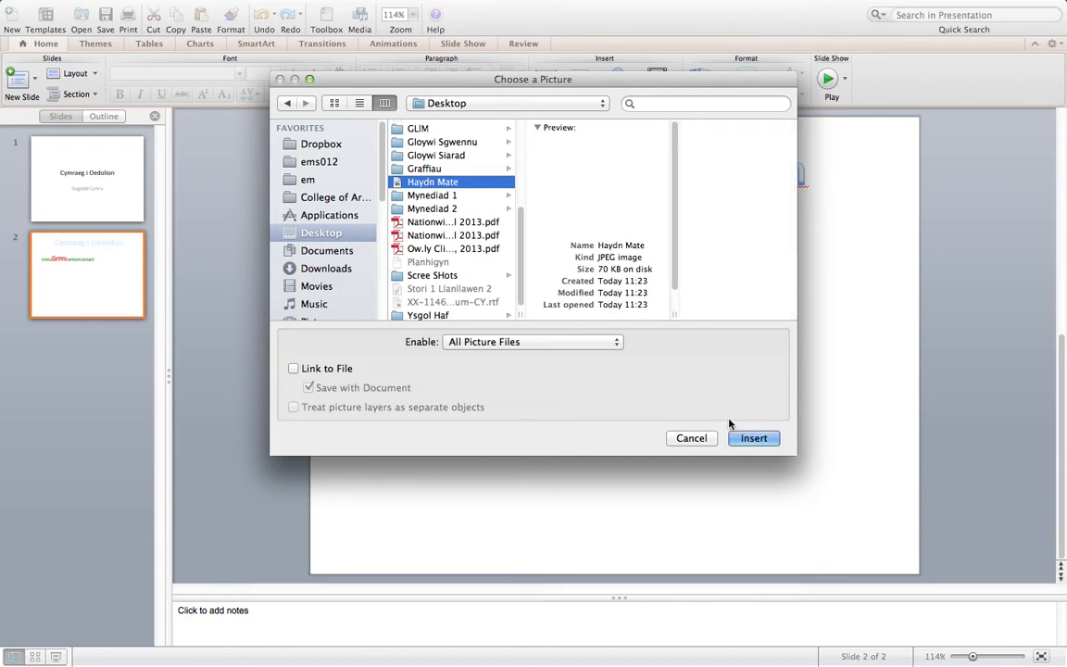
{"action": "left_click", "coordinate": [753, 439]}
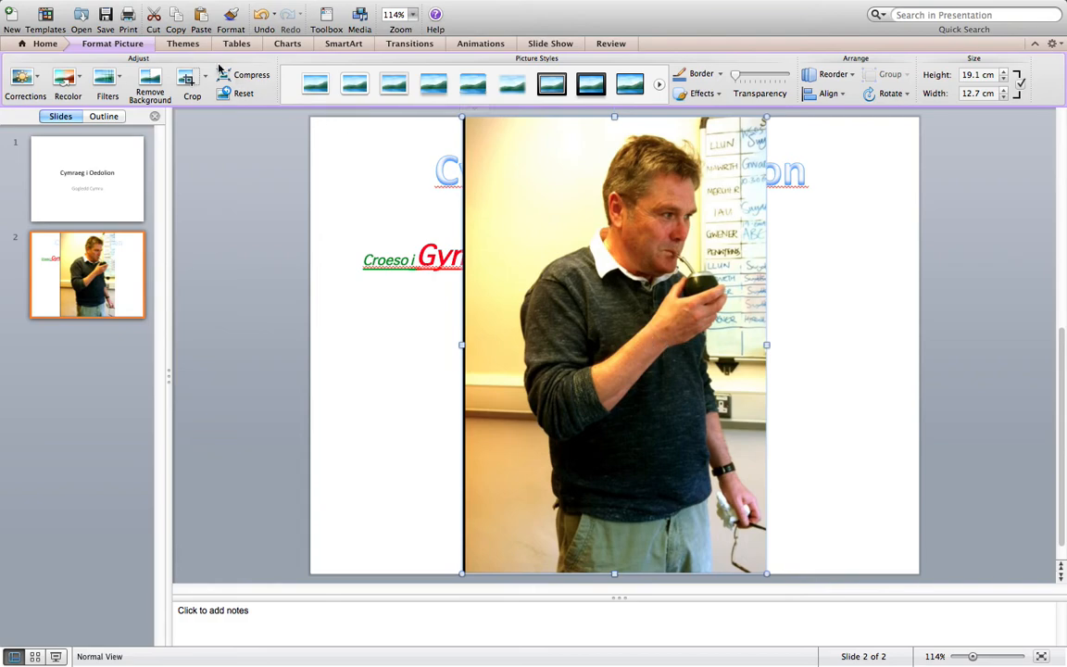
Insert the same photo from the Desktop folder a second time and delete the duplicate
{"action": "mouse_move", "coordinate": [227, 1]}
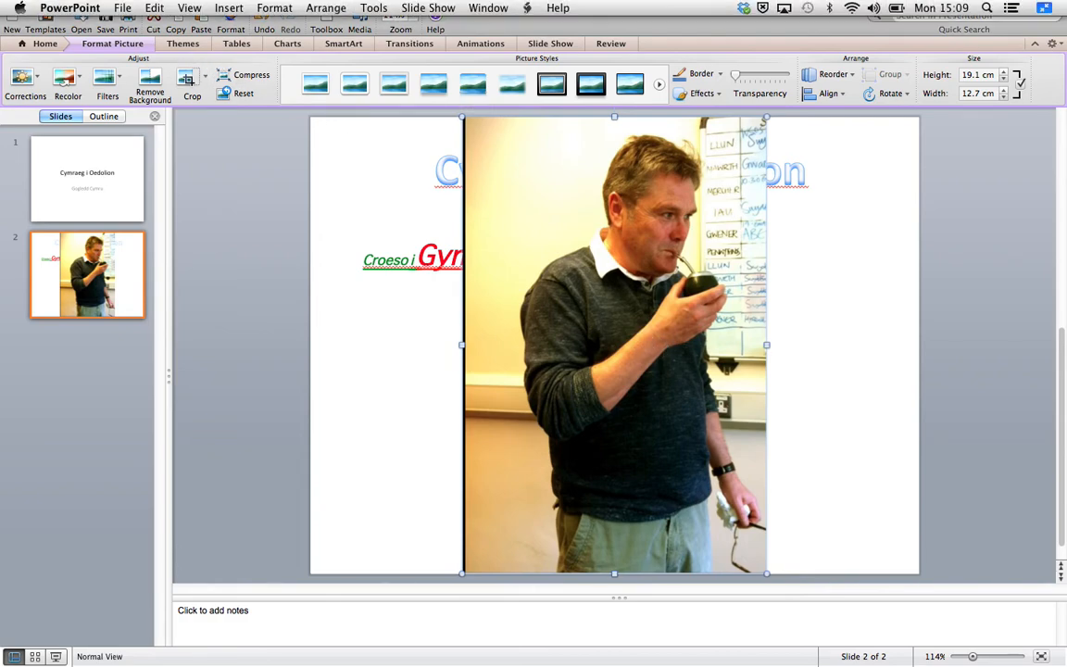
{"action": "left_click", "coordinate": [228, 10]}
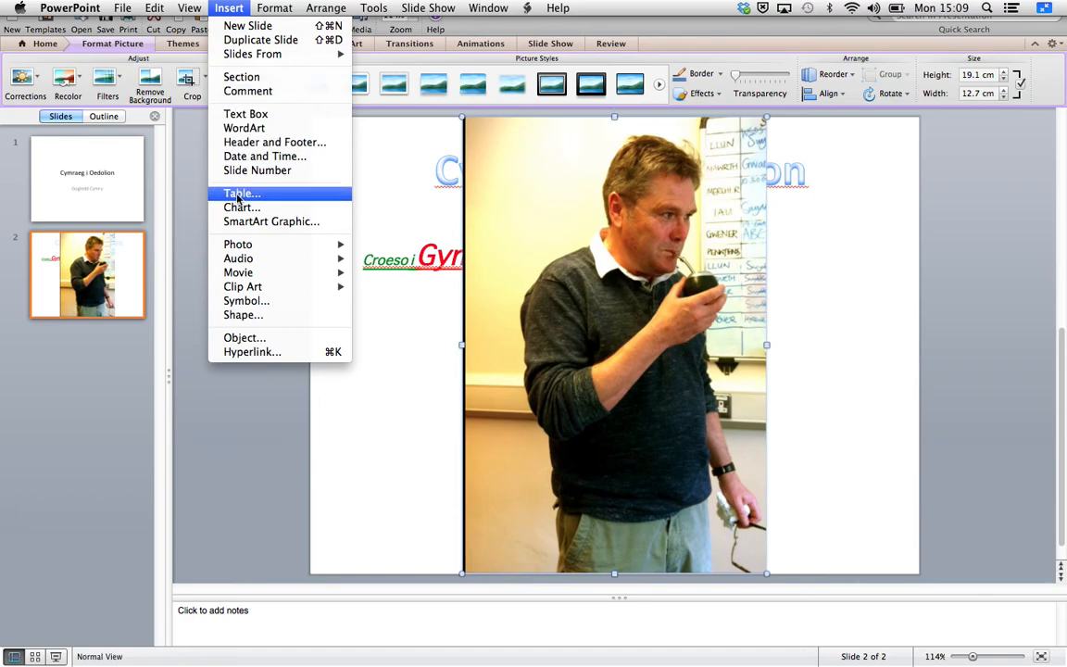
{"action": "mouse_move", "coordinate": [245, 248]}
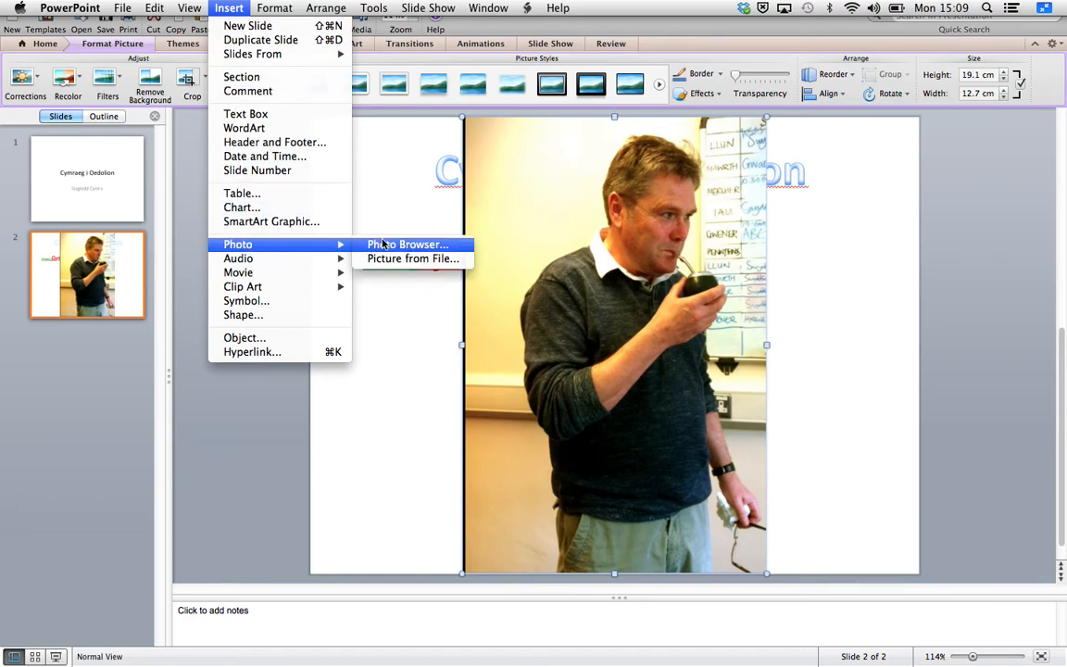
{"action": "left_click", "coordinate": [451, 262]}
{"action": "scroll", "coordinate": [335, 263], "scroll_direction": "down", "scroll_amount": 5}
{"action": "scroll", "coordinate": [335, 263], "scroll_direction": "up", "scroll_amount": 4}
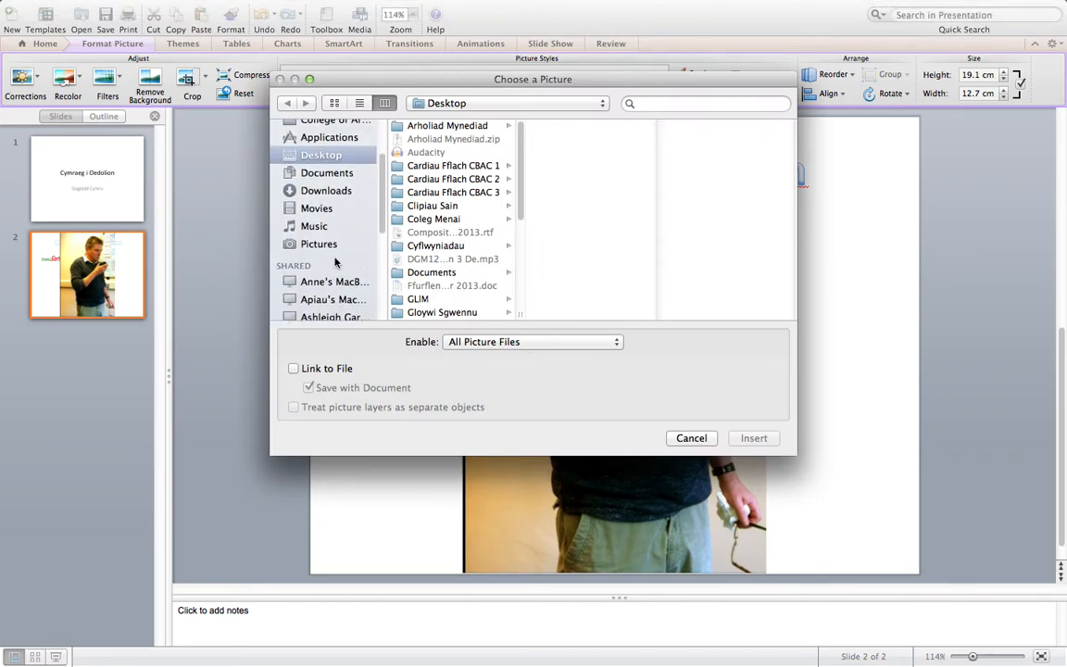
{"action": "scroll", "coordinate": [437, 260], "scroll_direction": "down", "scroll_amount": 4}
{"action": "scroll", "coordinate": [437, 260], "scroll_direction": "down", "scroll_amount": 2}
{"action": "left_click", "coordinate": [424, 239]}
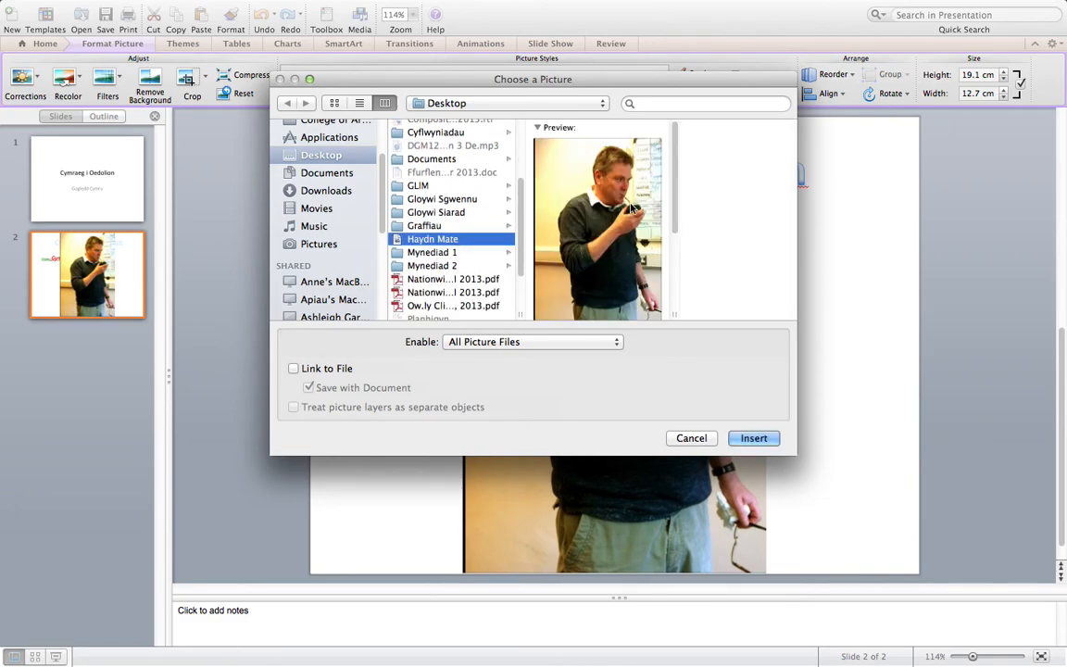
{"action": "left_click", "coordinate": [752, 441]}
{"action": "key", "text": "Delete"}
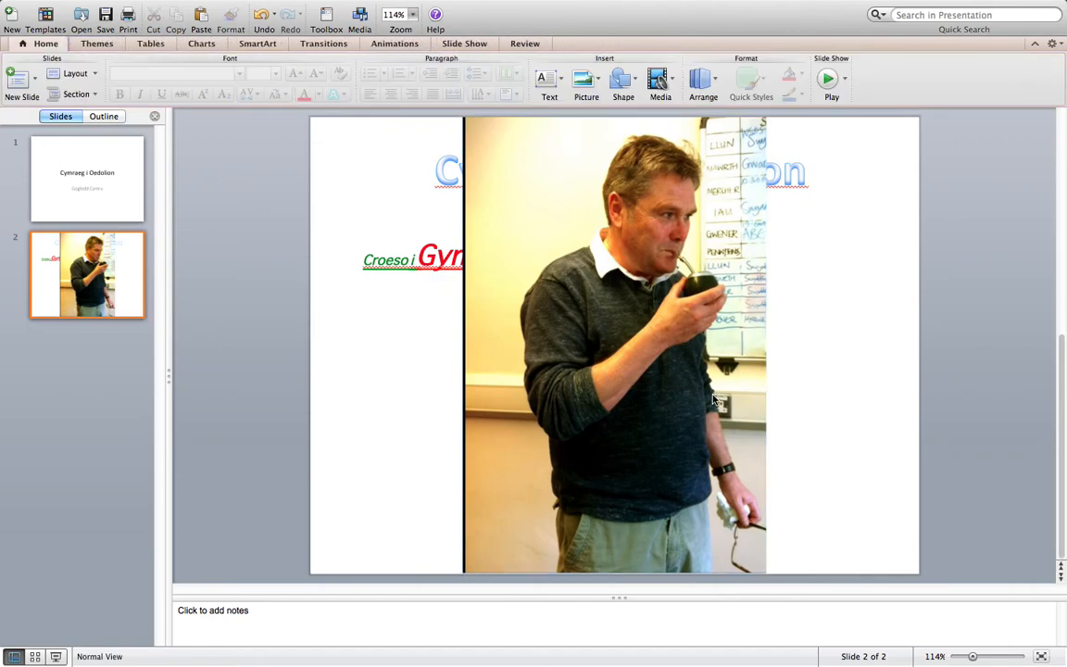
Shrink the photo to about 8.6 cm high by 5.8 cm wide and place it in the slide's lower-right area
{"action": "left_click_drag", "start_coordinate": [619, 287], "coordinate": [664, 280]}
{"action": "left_click_drag", "start_coordinate": [598, 225], "coordinate": [598, 246]}
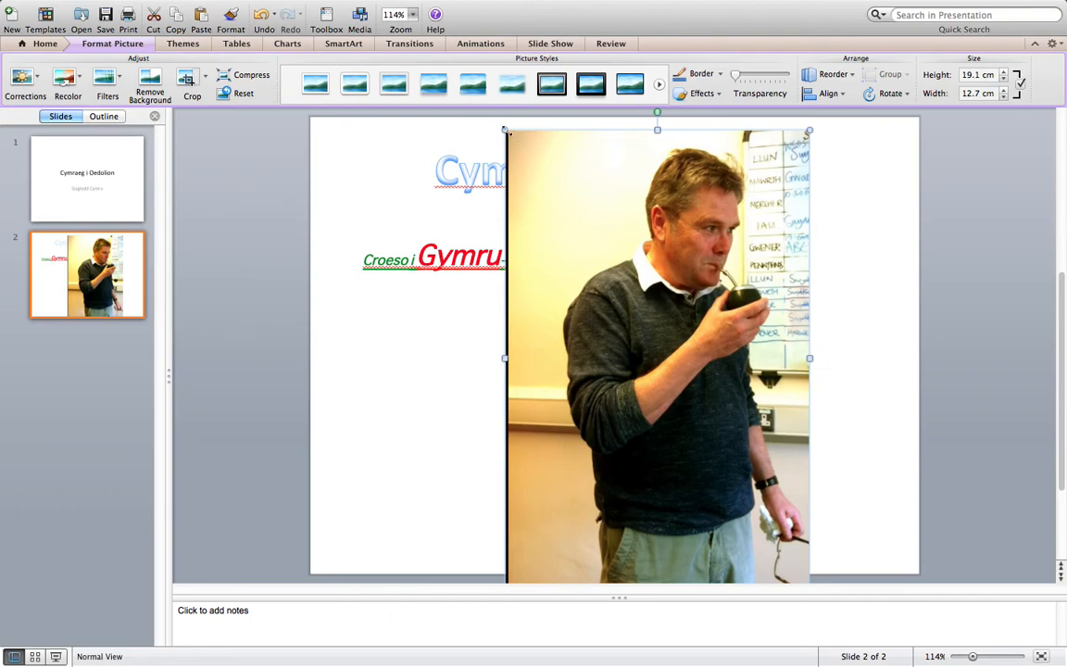
{"action": "left_click_drag", "start_coordinate": [509, 130], "coordinate": [807, 471]}
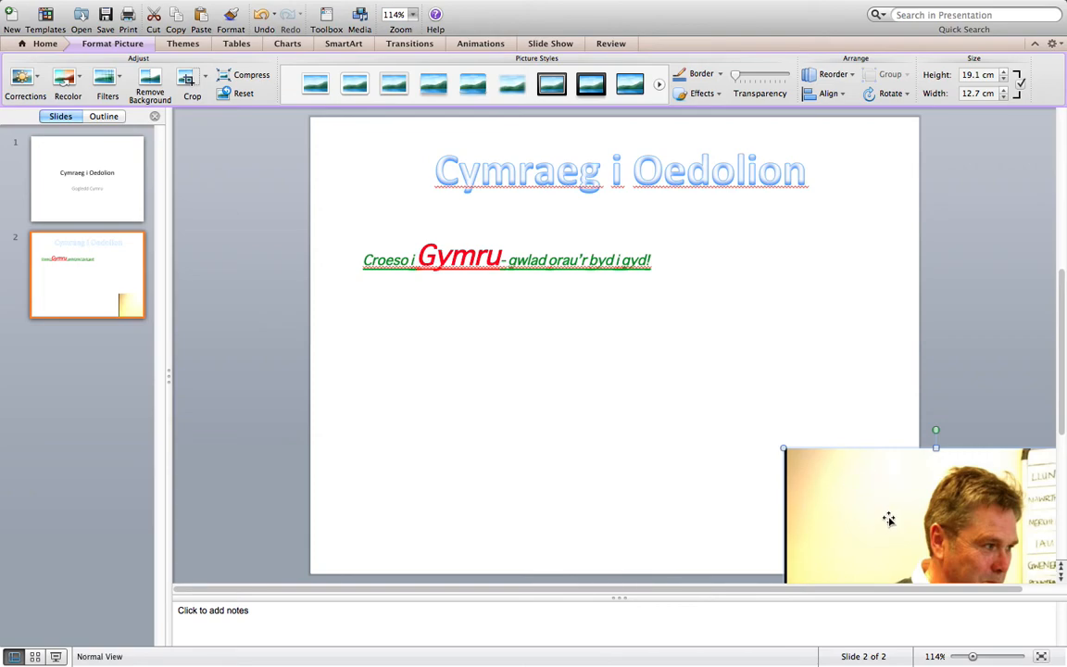
{"action": "left_click_drag", "start_coordinate": [888, 517], "coordinate": [695, 184]}
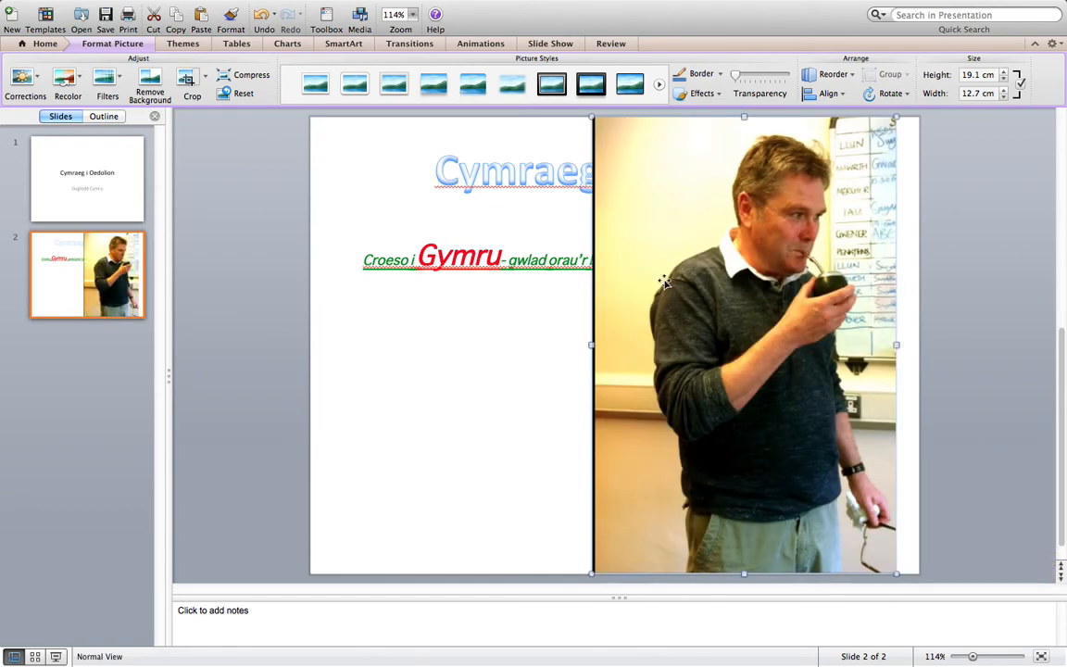
{"action": "left_click_drag", "start_coordinate": [592, 573], "coordinate": [760, 321]}
{"action": "left_click_drag", "start_coordinate": [824, 204], "coordinate": [767, 407]}
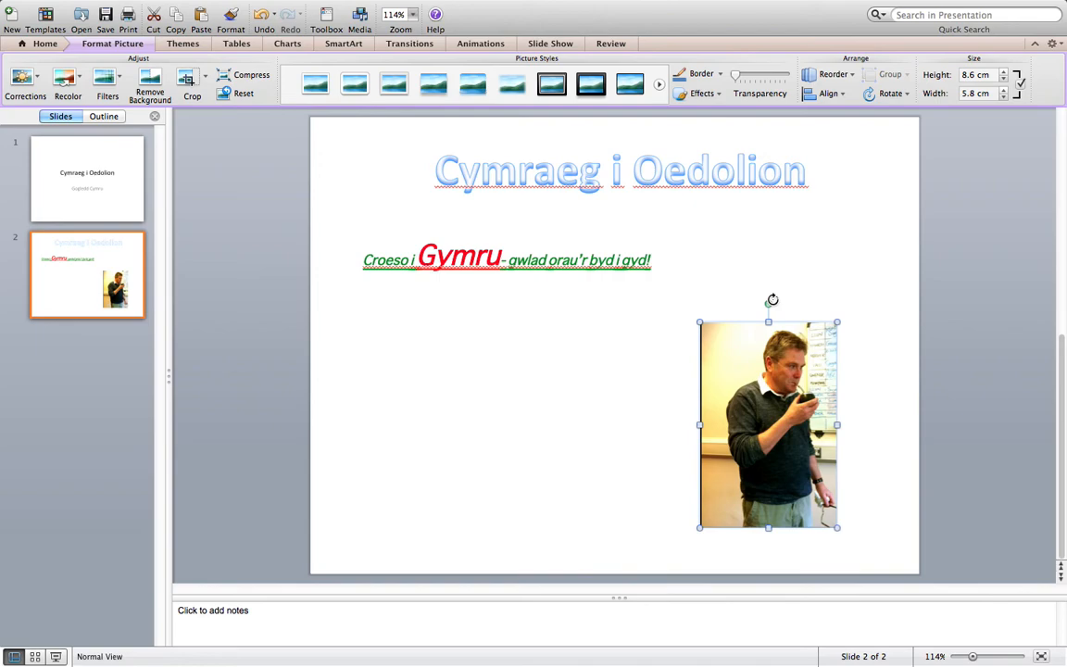
Rotate the photo freely around its centre and turn it back upright
{"action": "left_click_drag", "start_coordinate": [768, 304], "coordinate": [638, 418]}
{"action": "left_click", "coordinate": [640, 345]}
{"action": "left_click_drag", "start_coordinate": [640, 344], "coordinate": [677, 305]}
{"action": "left_click", "coordinate": [714, 418]}
{"action": "left_click_drag", "start_coordinate": [648, 424], "coordinate": [699, 298]}
Move the photo up and to the right, beside the green text line, and deselect it
{"action": "left_click_drag", "start_coordinate": [804, 396], "coordinate": [820, 326]}
{"action": "left_click", "coordinate": [842, 194]}
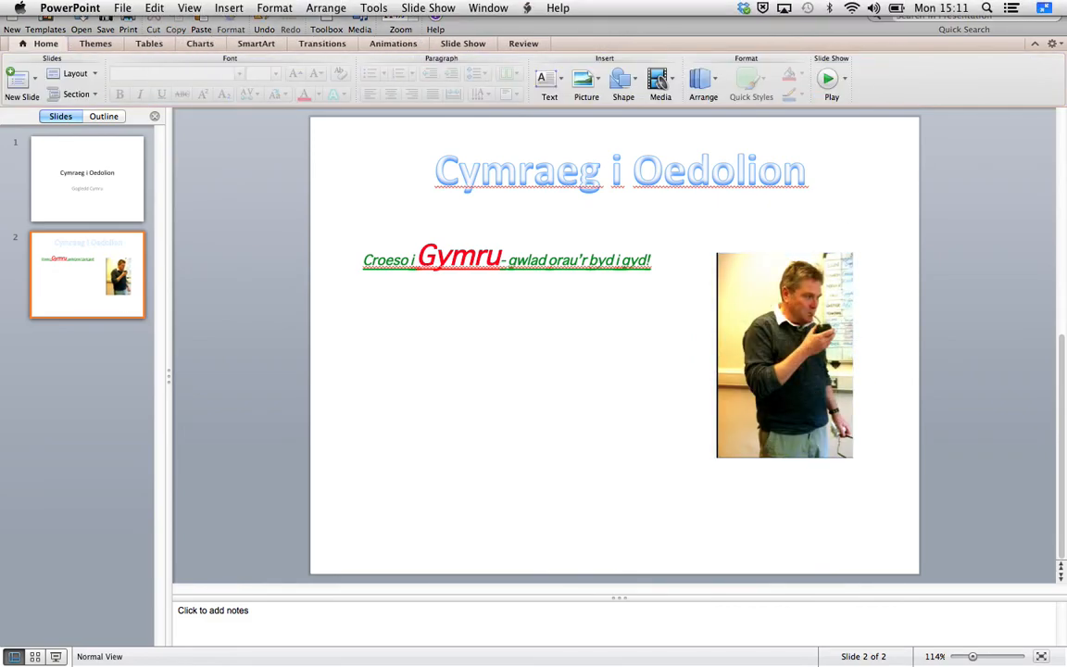
Leave full-screen view, switch to Firefox and search Google for "Cymru"
{"action": "left_click", "coordinate": [1049, 7]}
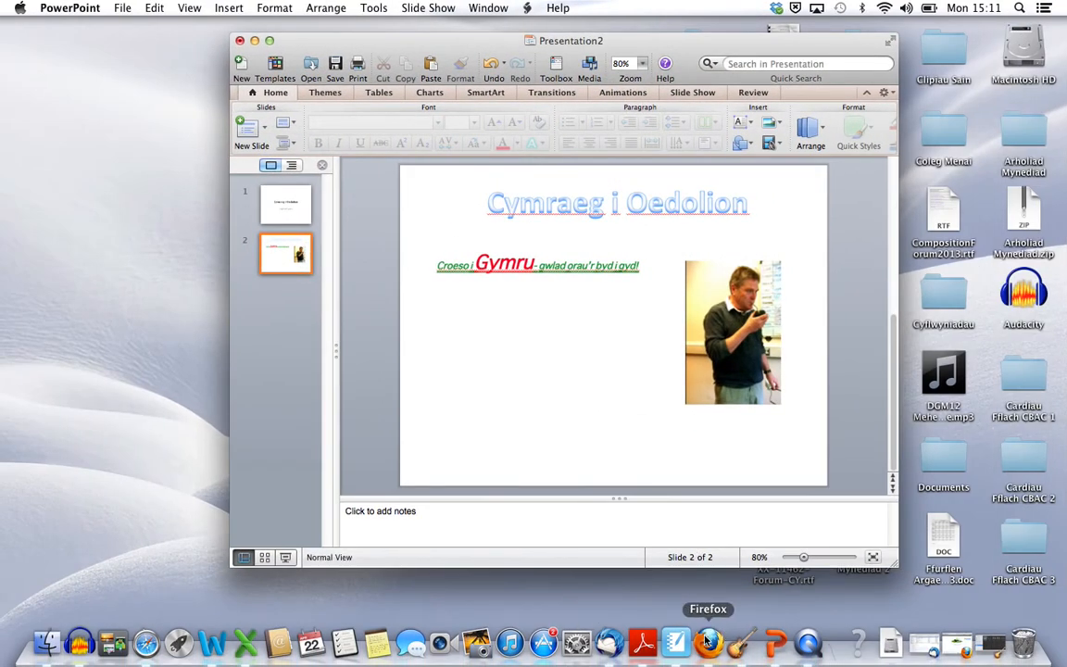
{"action": "left_click", "coordinate": [707, 641]}
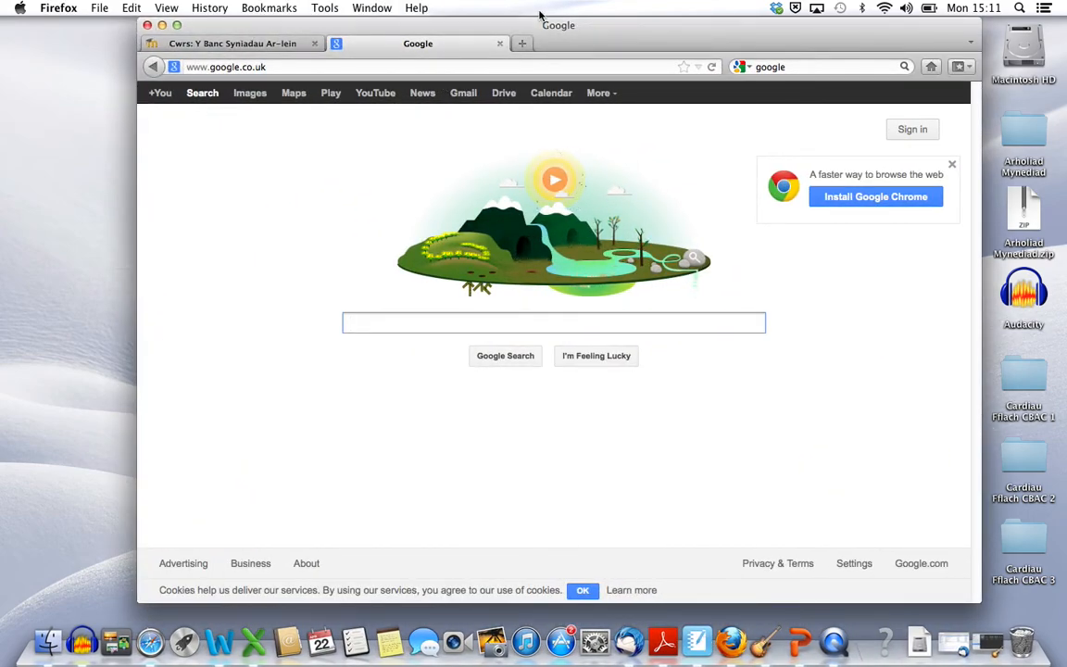
{"action": "left_click", "coordinate": [179, 25]}
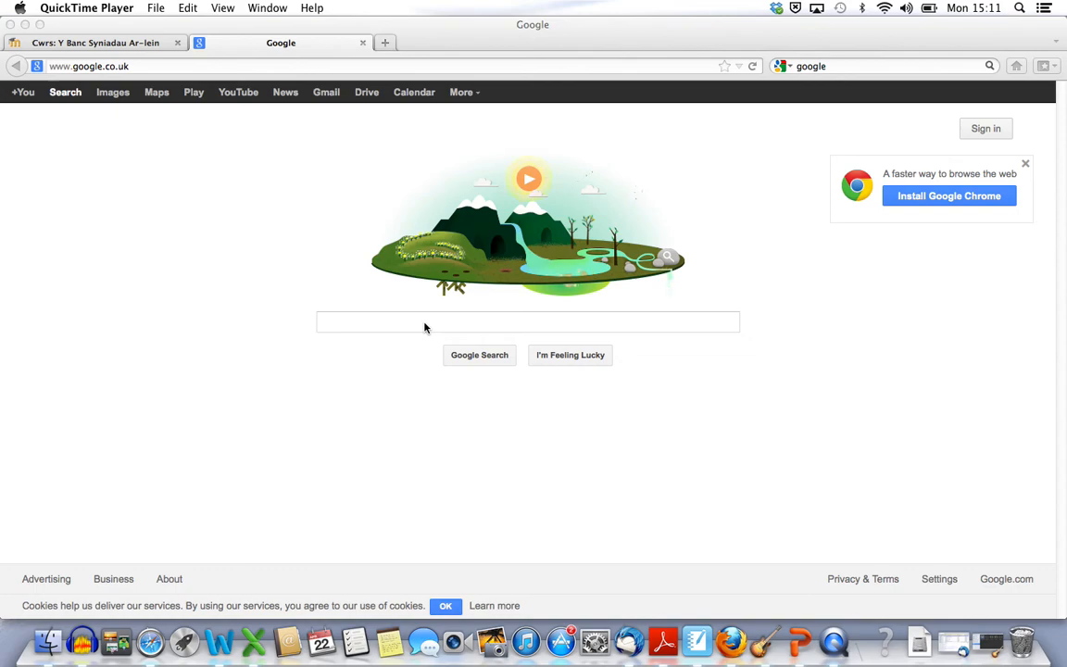
{"action": "left_click", "coordinate": [424, 324]}
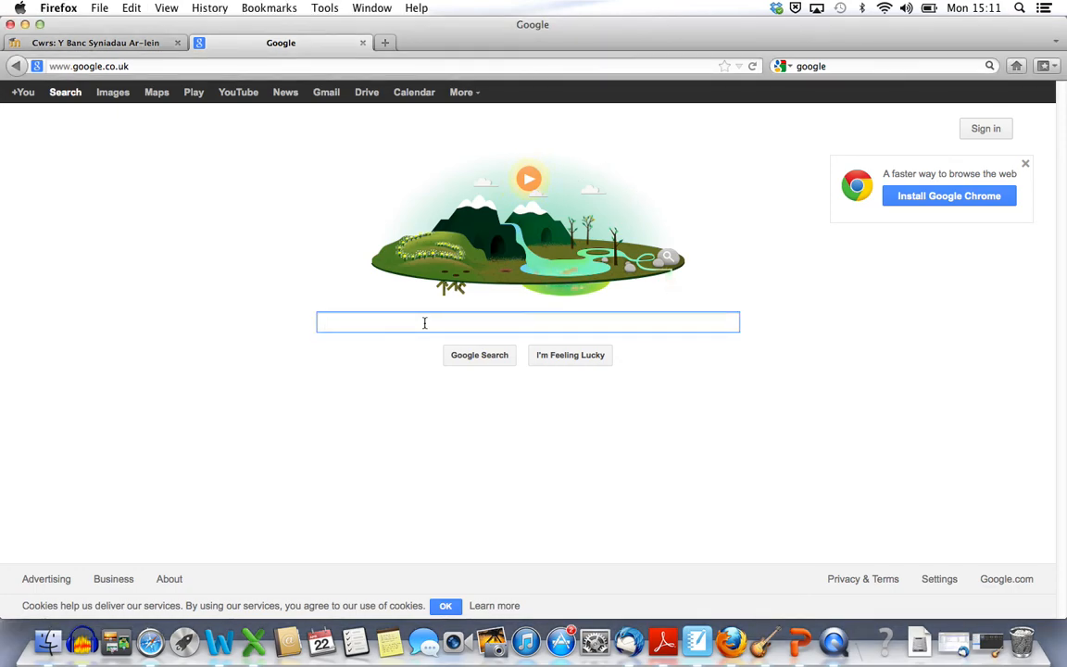
{"action": "type", "text": "Cymr"}
{"action": "type", "text": "u"}
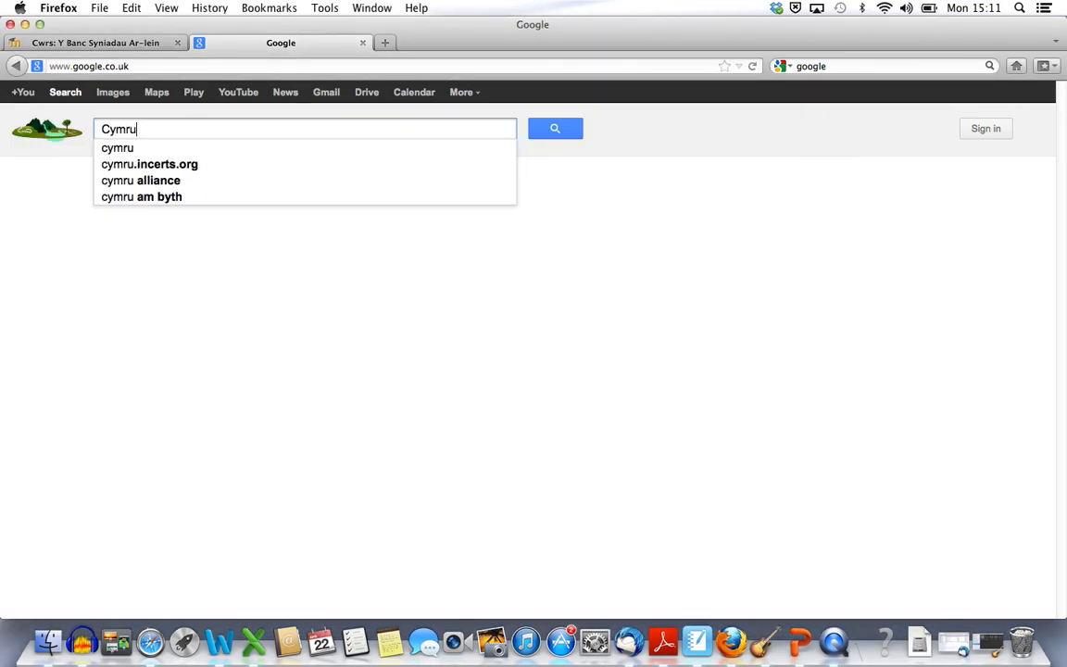
{"action": "key", "text": "Return"}
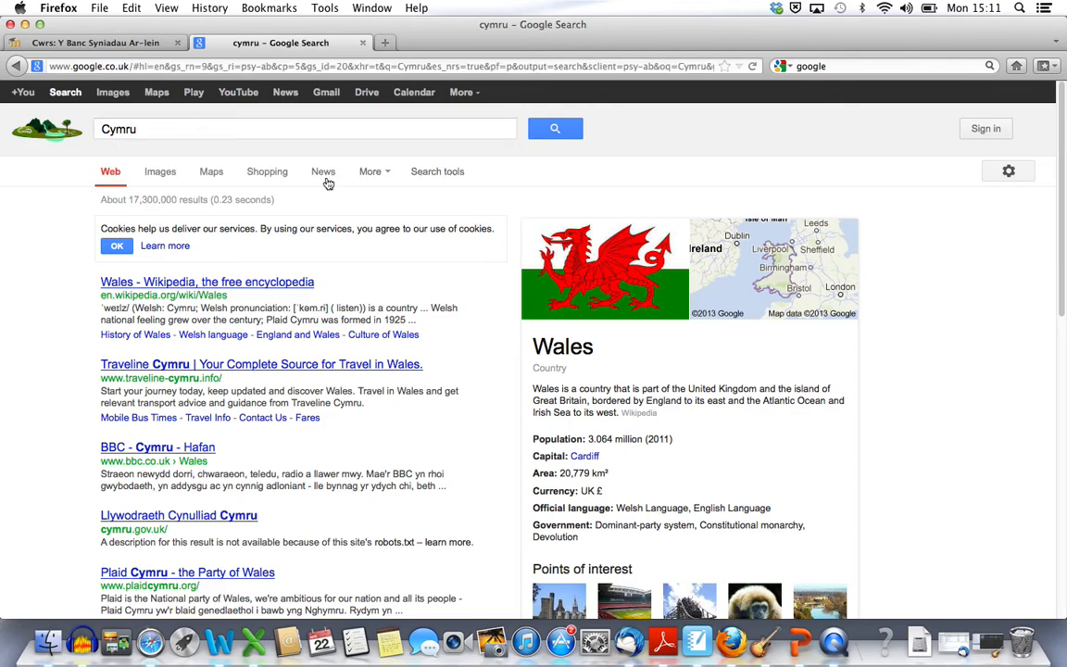
Show the image results for Cymru, enlarge the 826 × 496 Welsh flag picture and copy the image
{"action": "left_click", "coordinate": [112, 94]}
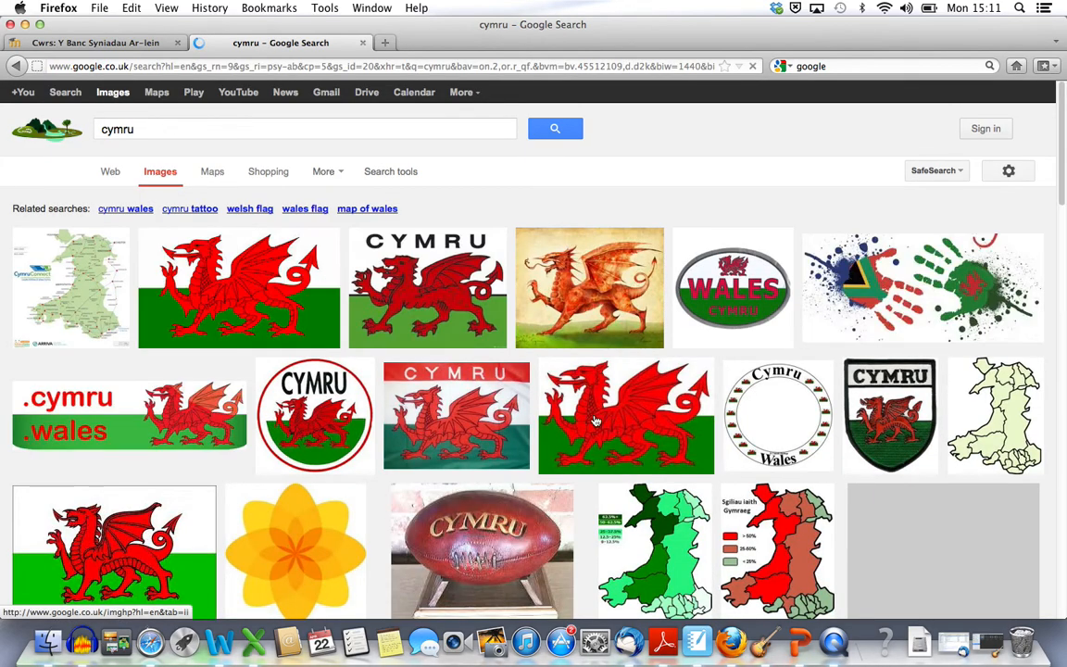
{"action": "scroll", "coordinate": [394, 406], "scroll_direction": "down", "scroll_amount": 2}
{"action": "scroll", "coordinate": [393, 405], "scroll_direction": "down", "scroll_amount": 1}
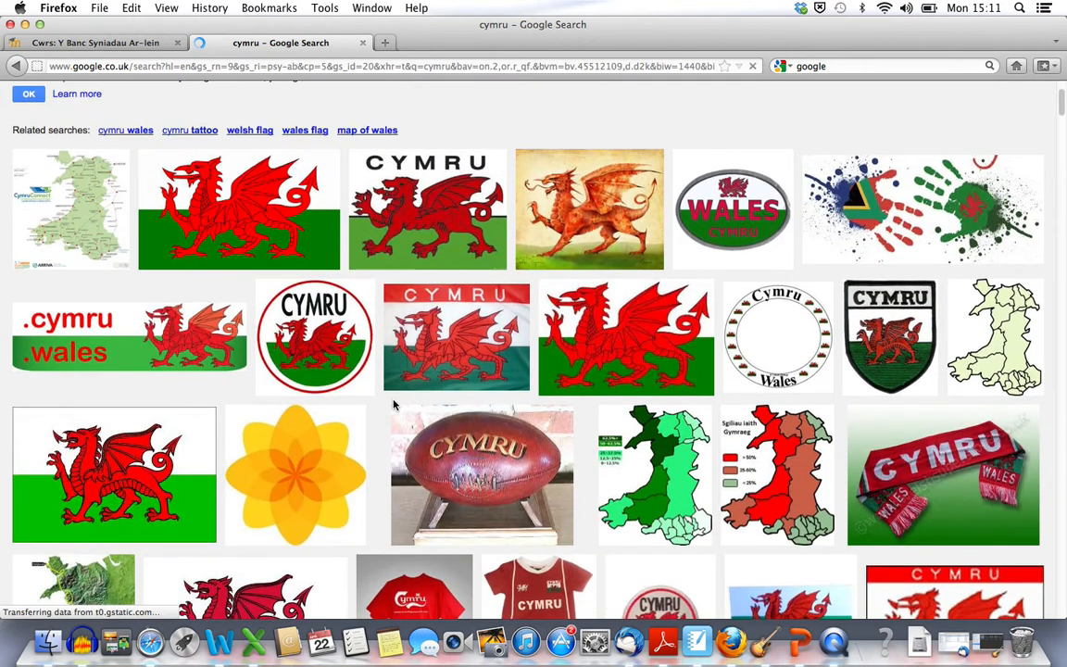
{"action": "left_click", "coordinate": [242, 213]}
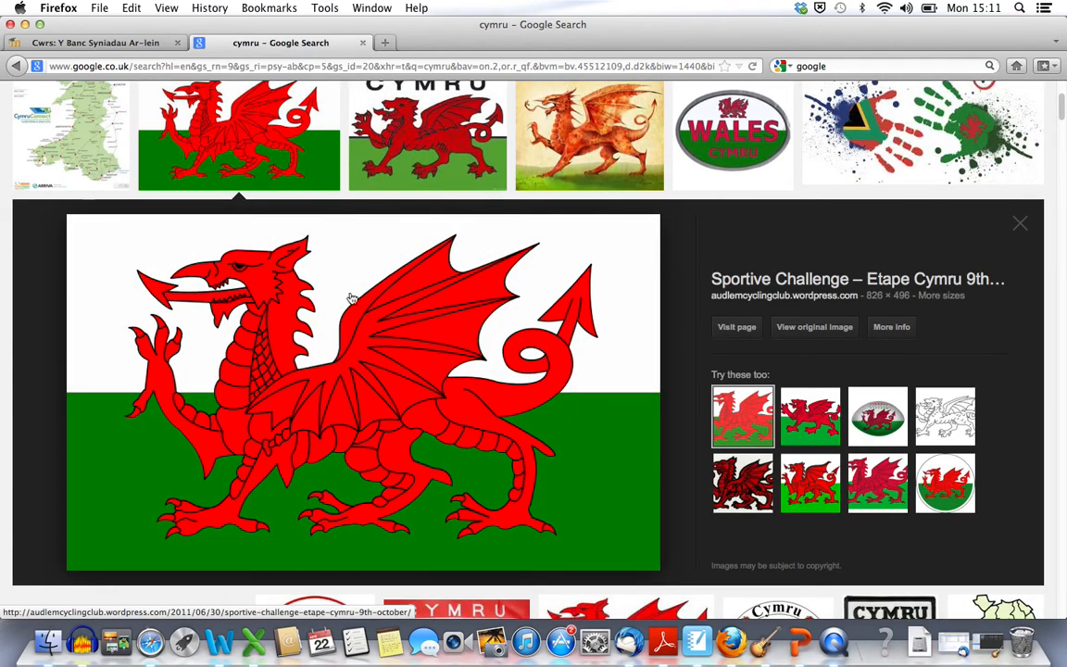
{"action": "right_click", "coordinate": [315, 371]}
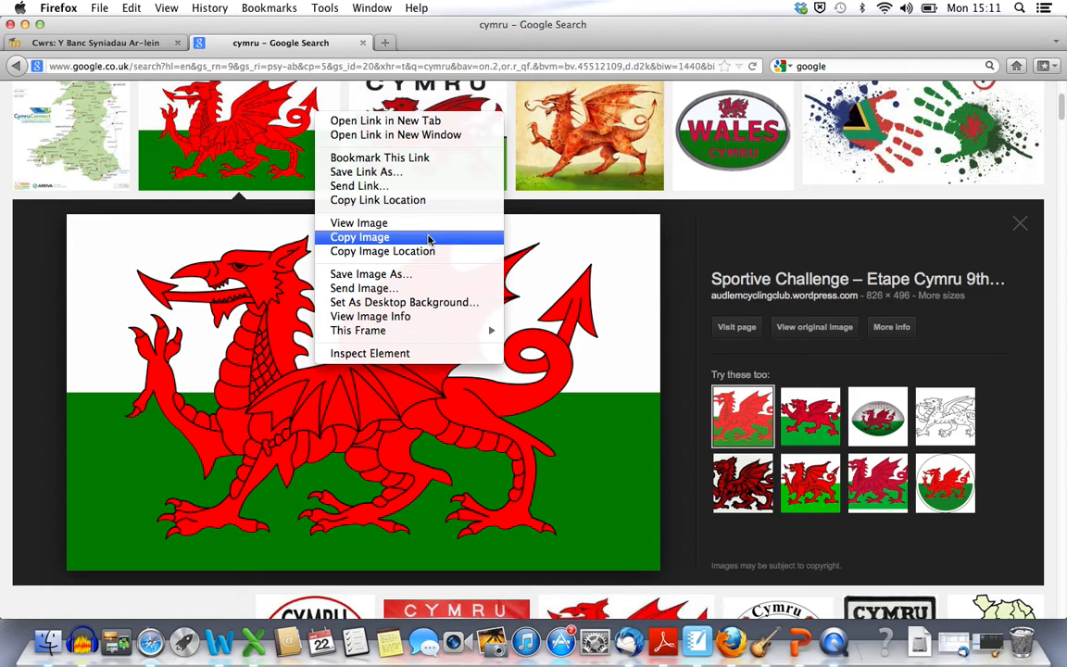
{"action": "left_click", "coordinate": [359, 237]}
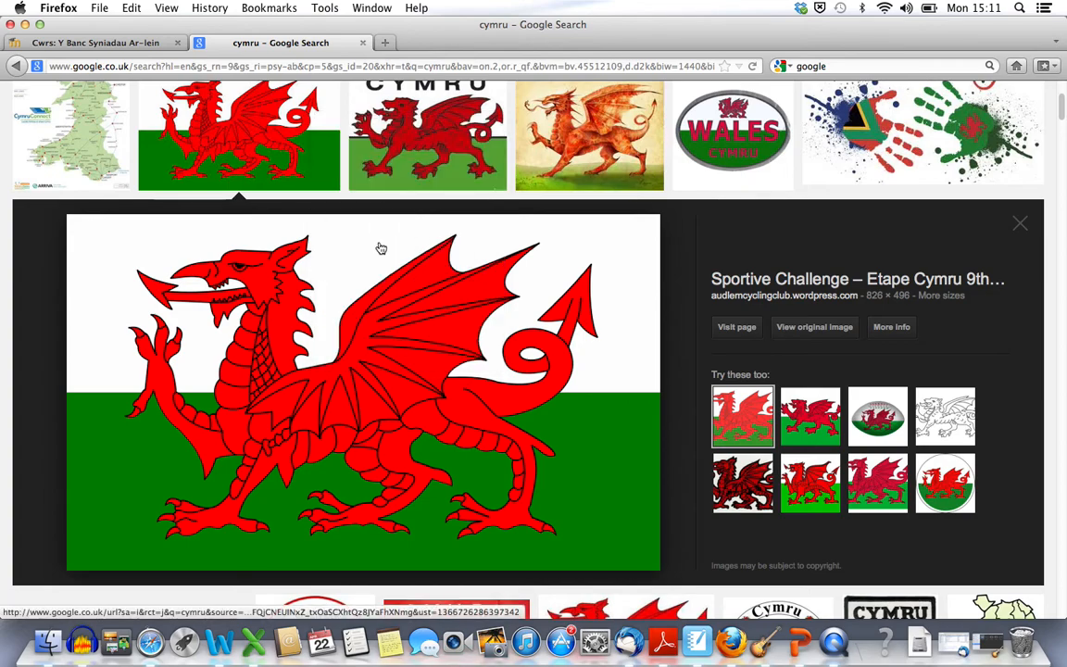
Switch back to PowerPoint in full screen and paste the copied Welsh flag onto slide 2
{"action": "left_click", "coordinate": [802, 638]}
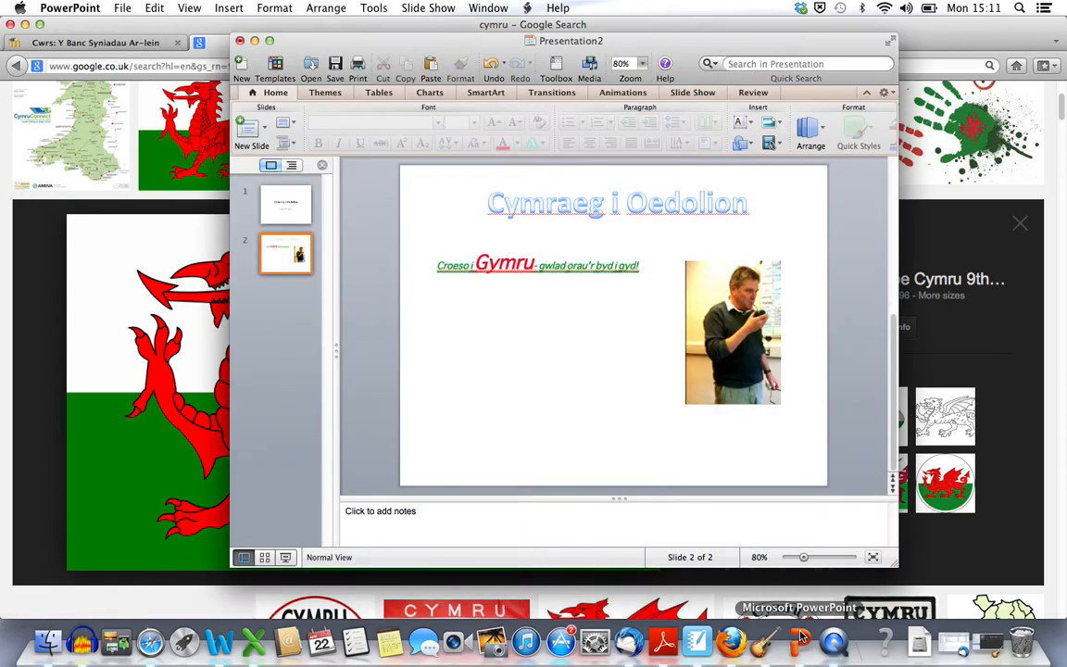
{"action": "left_click", "coordinate": [889, 42]}
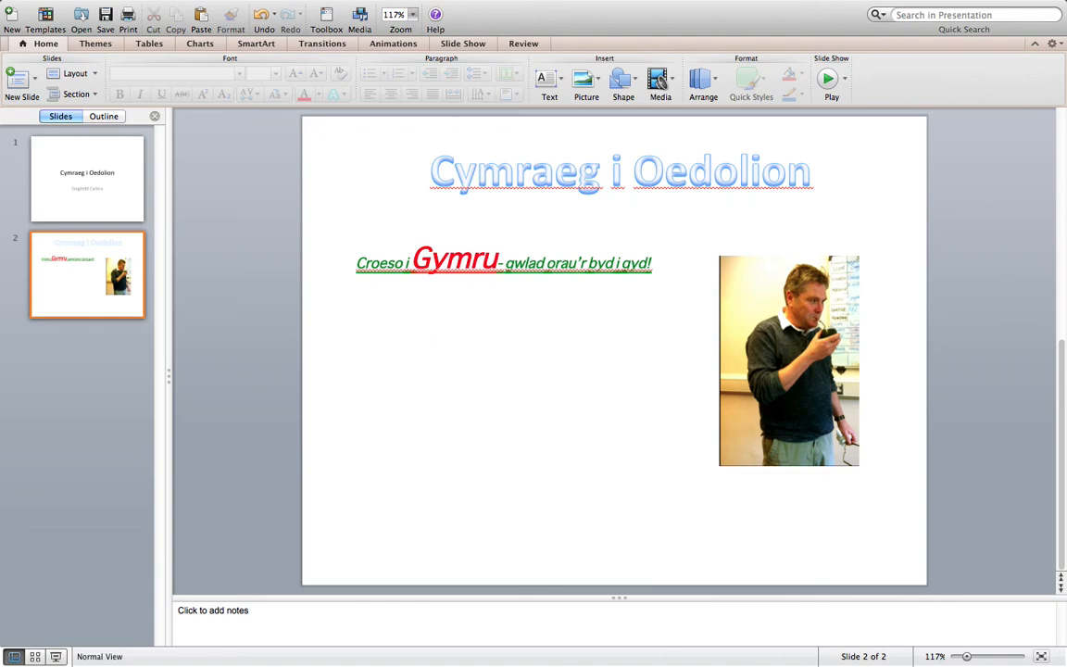
{"action": "left_click", "coordinate": [189, 7]}
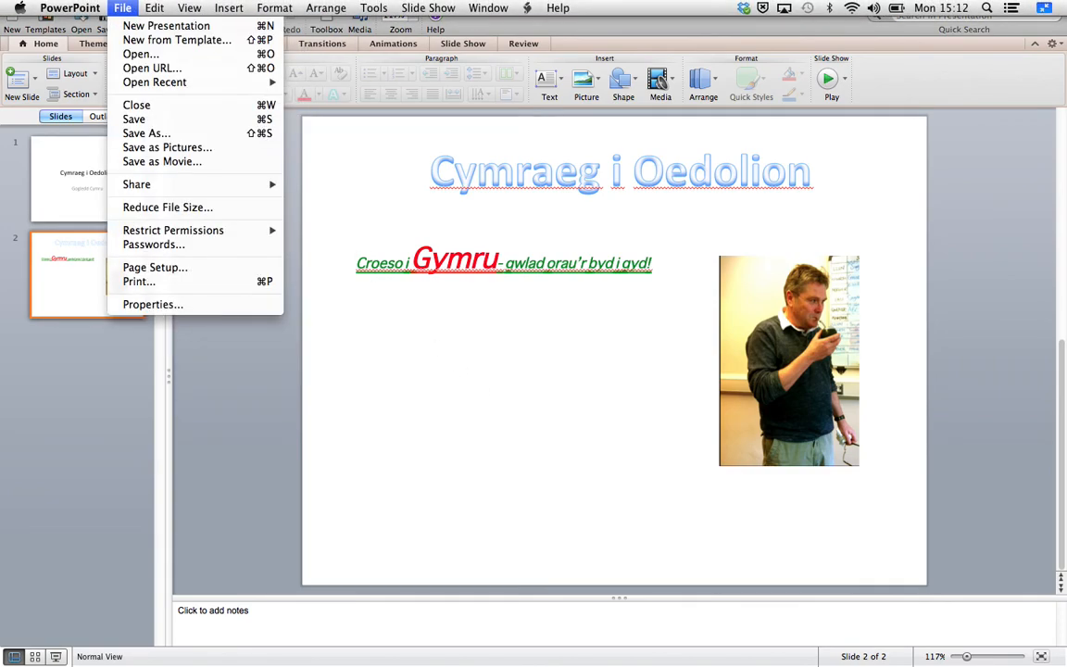
{"action": "mouse_move", "coordinate": [153, 7]}
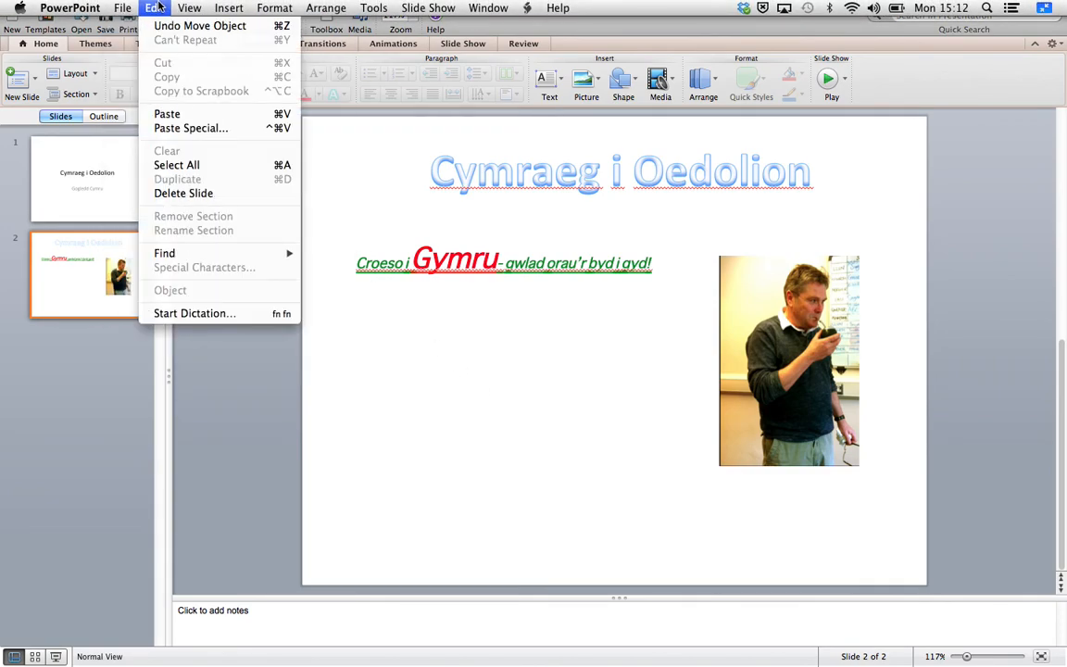
{"action": "left_click", "coordinate": [167, 119]}
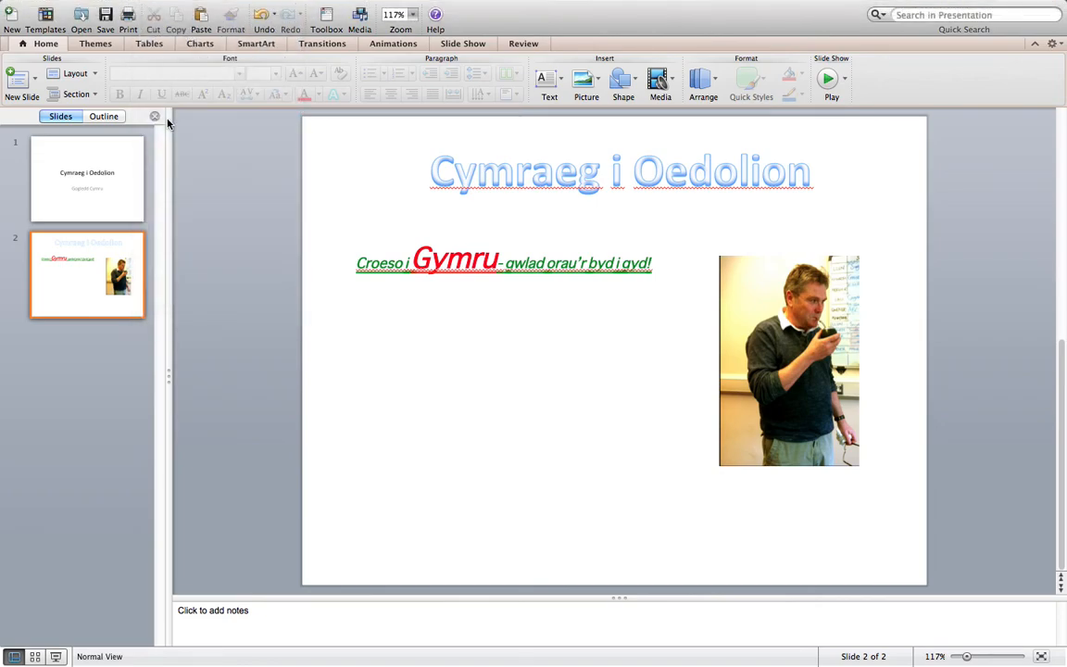
Shrink the flag to roughly a third of the slide's width and place it under the green text line
{"action": "left_click_drag", "start_coordinate": [567, 226], "coordinate": [565, 251]}
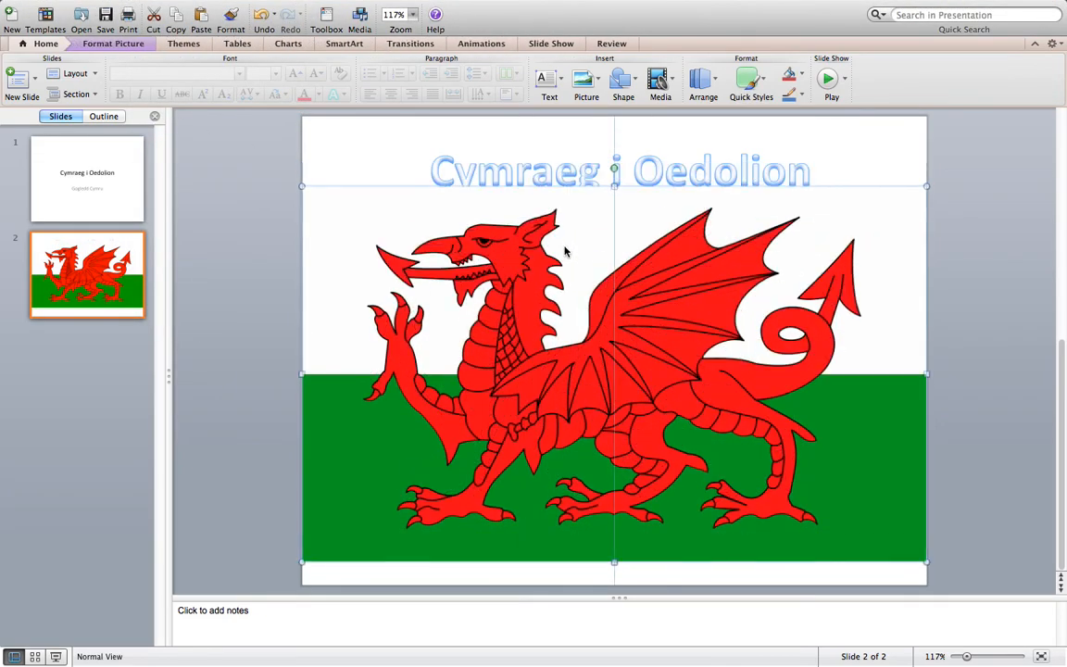
{"action": "left_click_drag", "start_coordinate": [302, 187], "coordinate": [699, 426]}
{"action": "left_click_drag", "start_coordinate": [741, 460], "coordinate": [457, 347]}
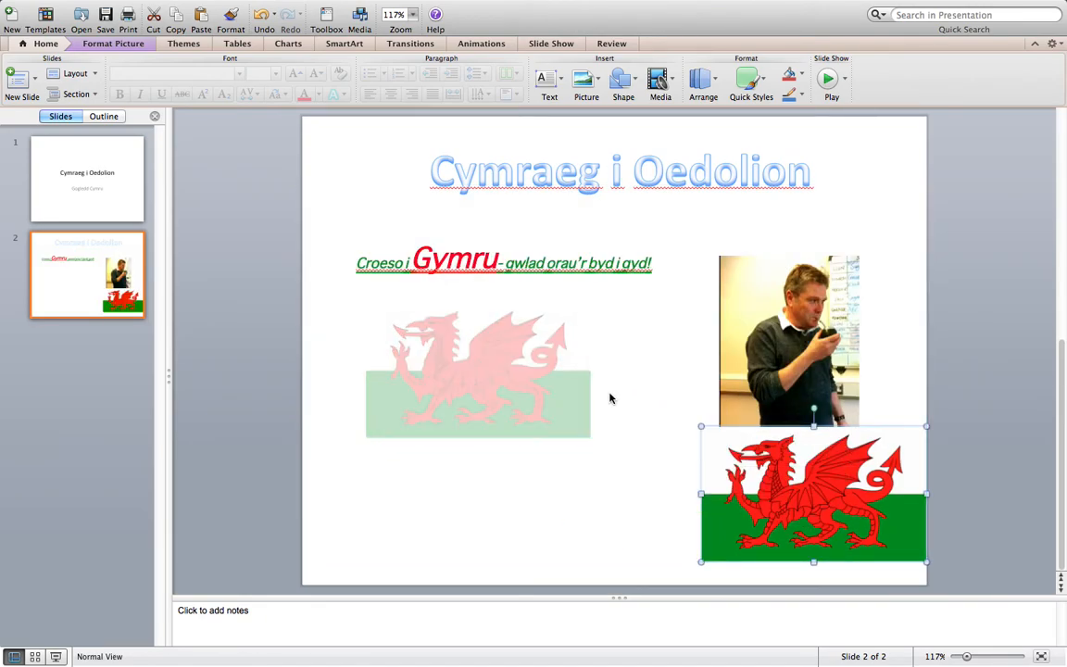
{"action": "left_click_drag", "start_coordinate": [776, 481], "coordinate": [416, 347]}
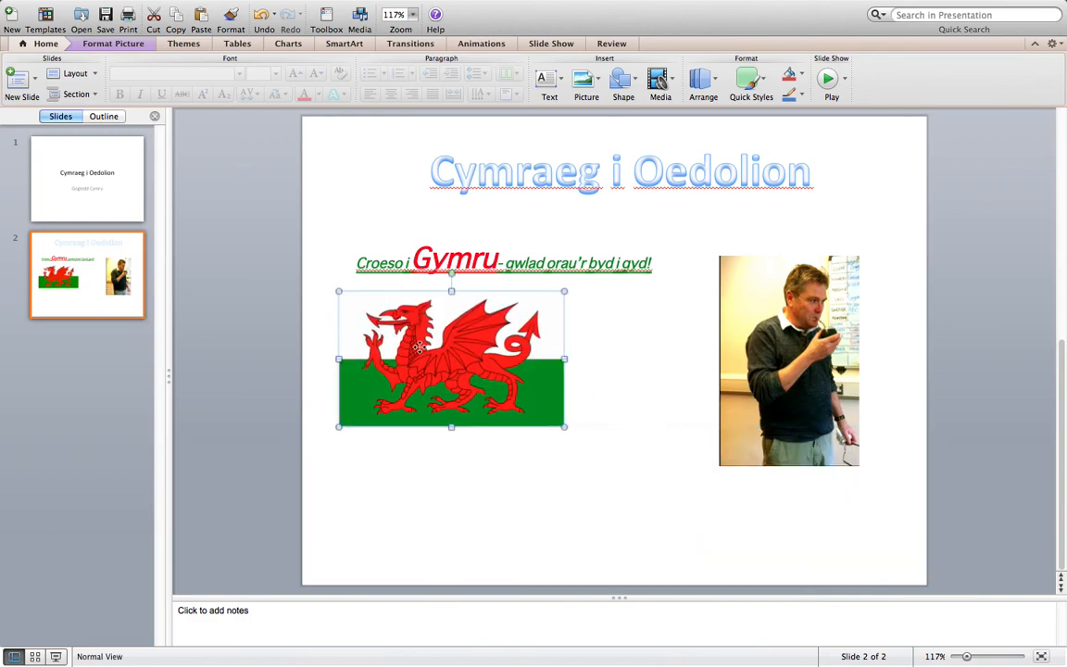
{"action": "left_click", "coordinate": [611, 375]}
Paste a second copy of the Welsh flag, shrunk slightly smaller than the first, directly below the first flag
{"action": "left_click", "coordinate": [151, 8]}
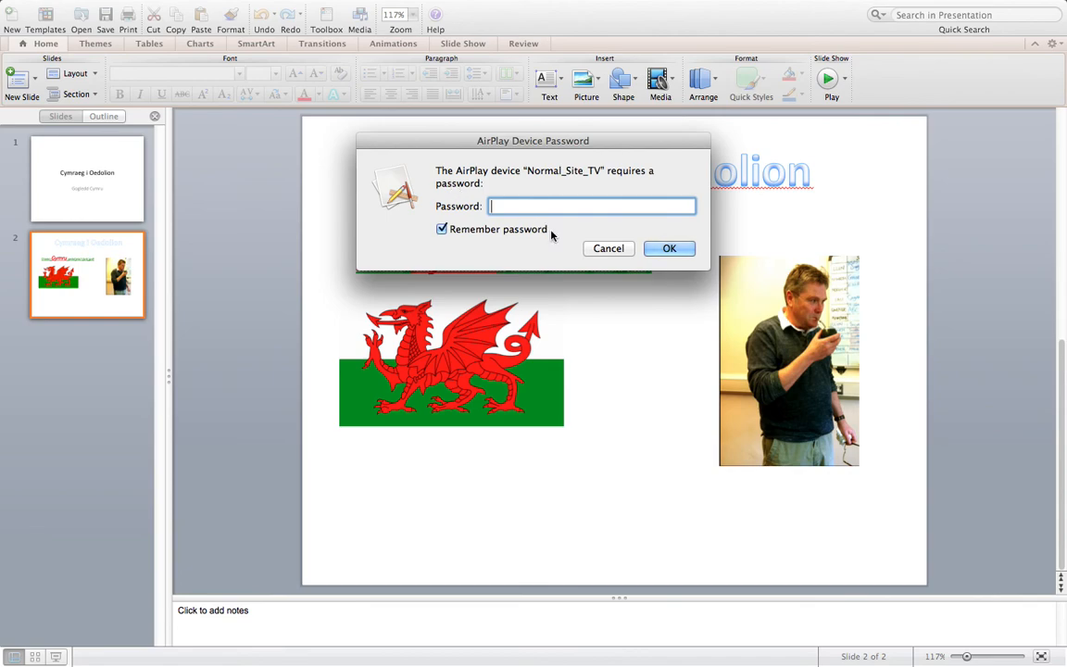
{"action": "left_click", "coordinate": [608, 248]}
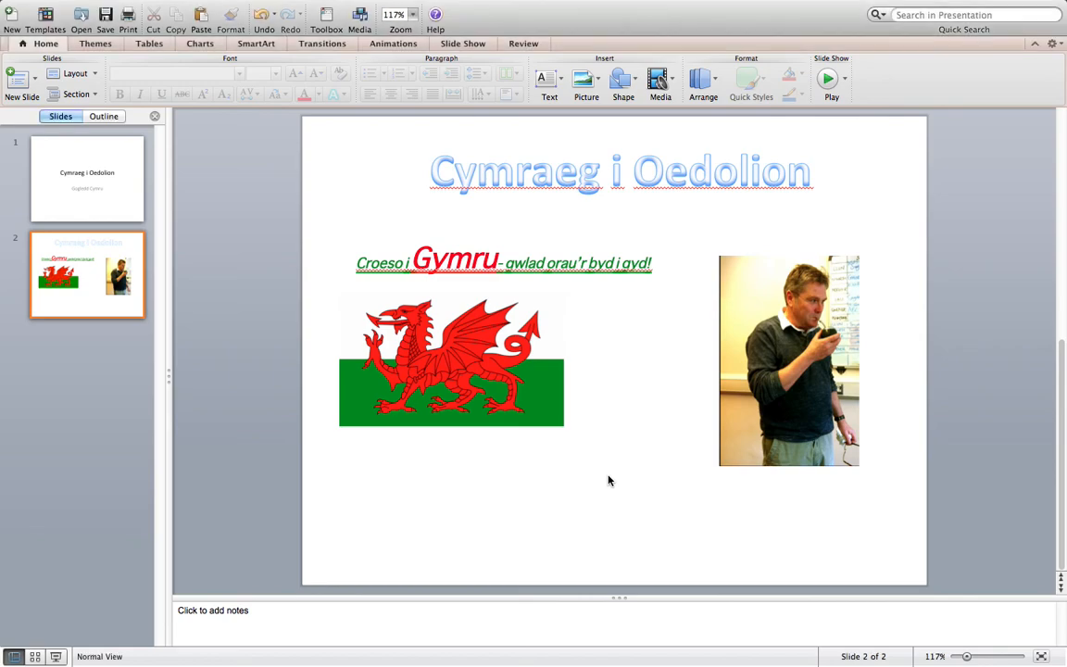
{"action": "right_click", "coordinate": [607, 389]}
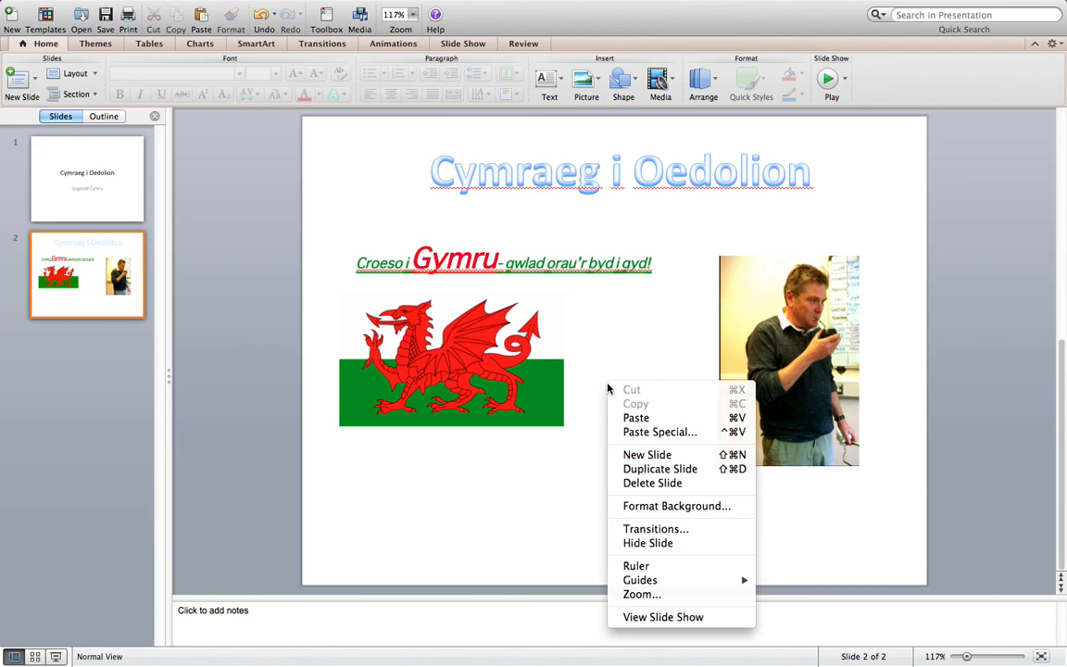
{"action": "left_click", "coordinate": [685, 422]}
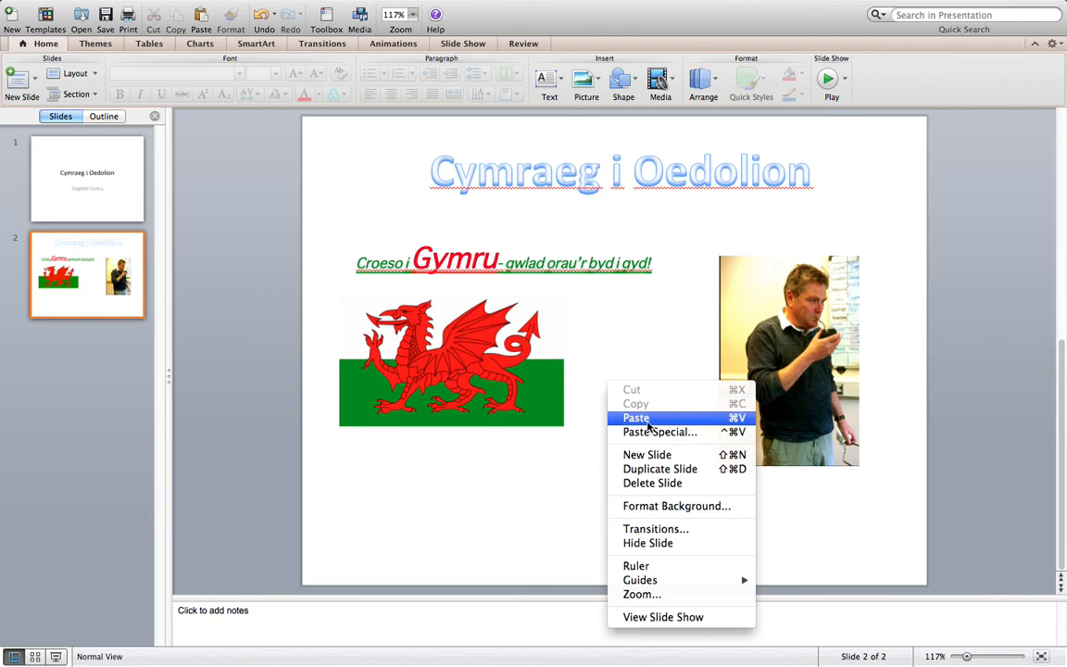
{"action": "left_click", "coordinate": [649, 426]}
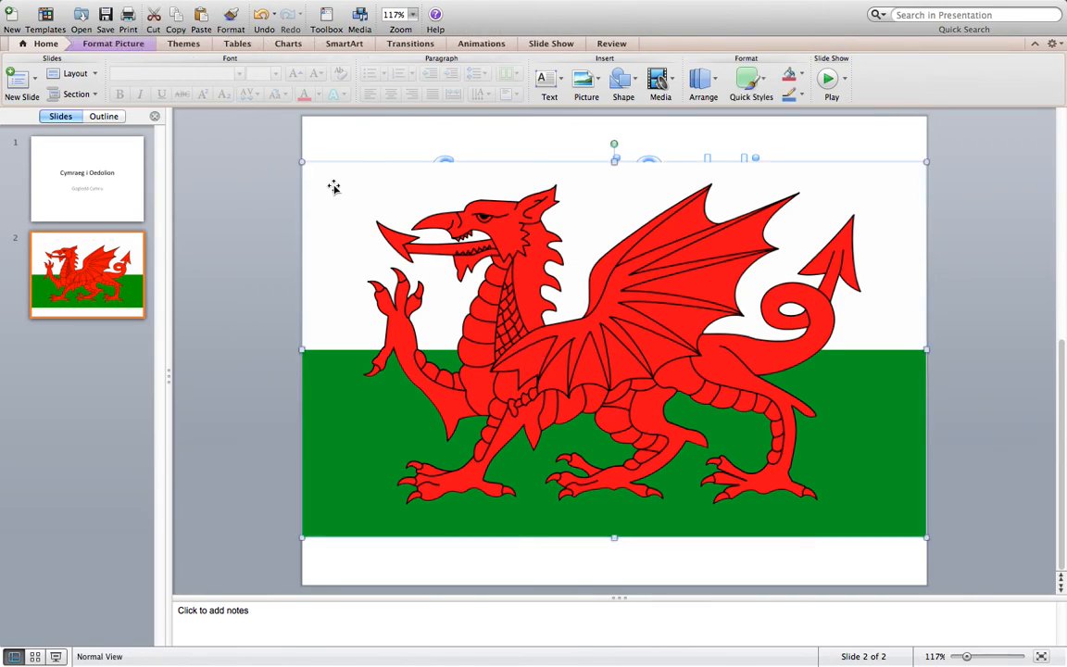
{"action": "left_click_drag", "start_coordinate": [302, 162], "coordinate": [749, 432]}
{"action": "left_click_drag", "start_coordinate": [813, 489], "coordinate": [403, 501]}
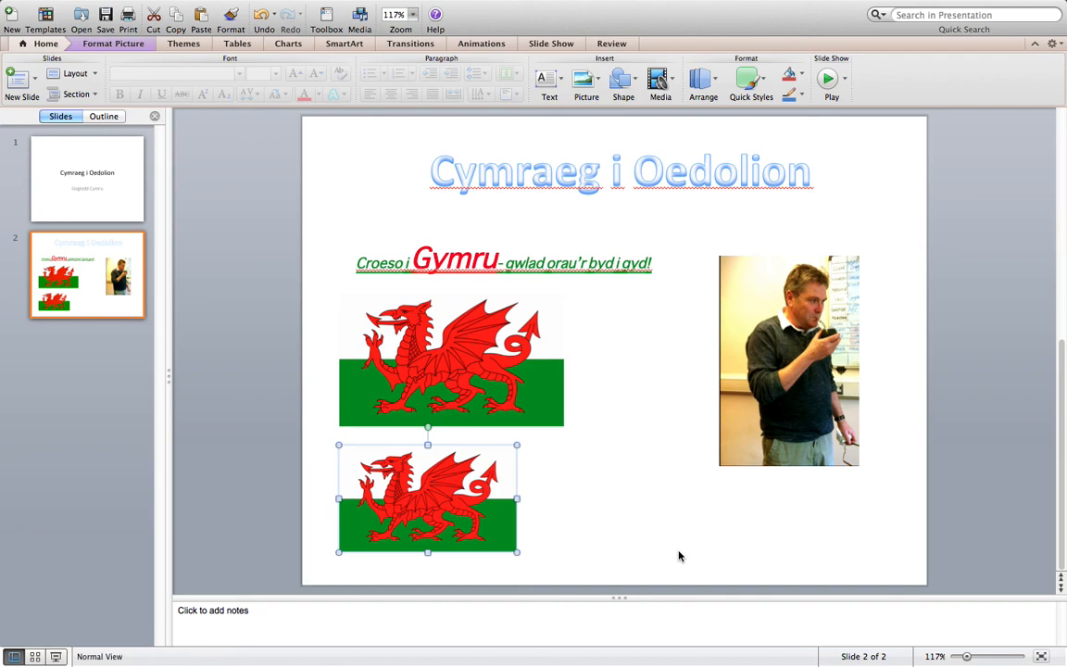
Rearrange the slide by moving the photo down and left, the text box right above it, and the WordArt title slightly lower
{"action": "left_click_drag", "start_coordinate": [762, 334], "coordinate": [701, 400]}
{"action": "left_click", "coordinate": [560, 276]}
{"action": "left_click_drag", "start_coordinate": [560, 275], "coordinate": [738, 267]}
{"action": "left_click", "coordinate": [567, 178]}
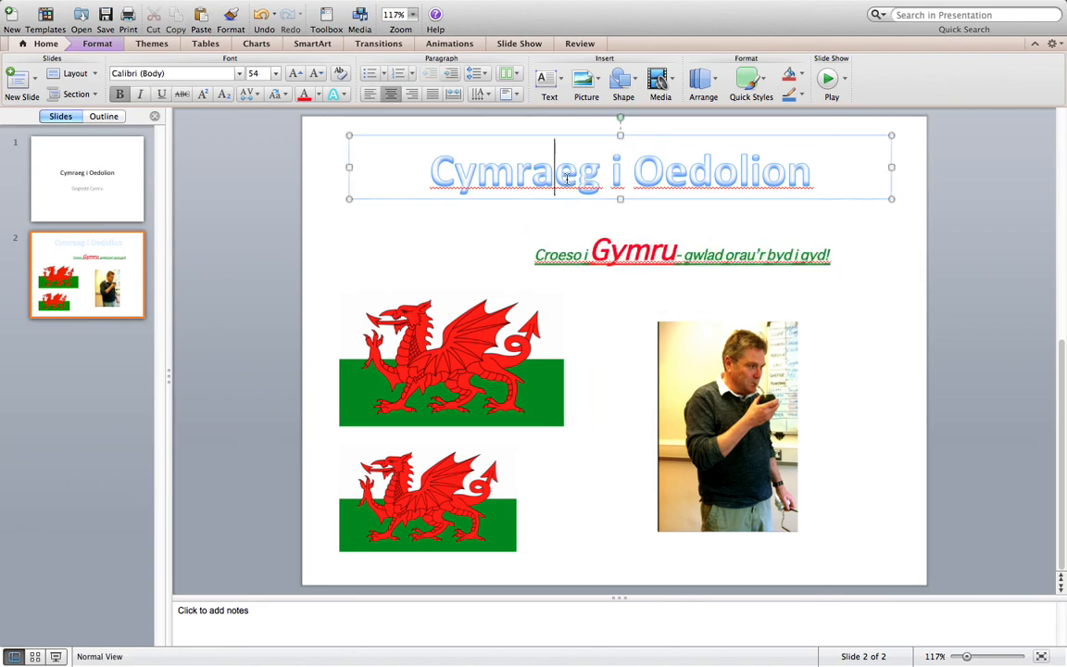
{"action": "left_click_drag", "start_coordinate": [517, 199], "coordinate": [512, 209]}
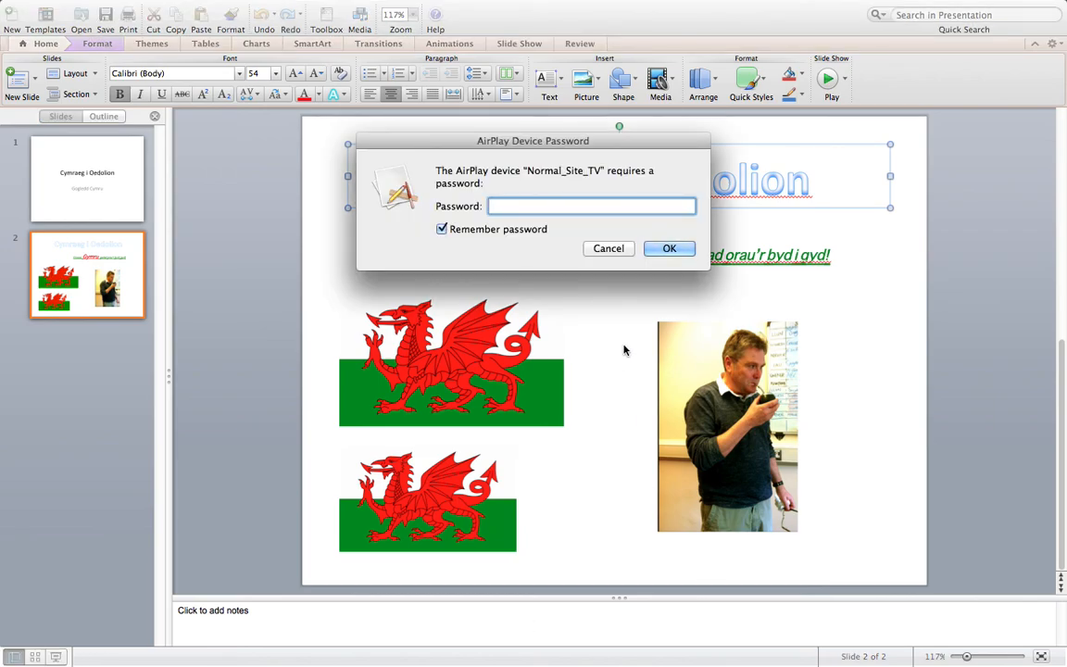
Cancel the AirPlay device password request and leave full-screen view
{"action": "left_click", "coordinate": [601, 250]}
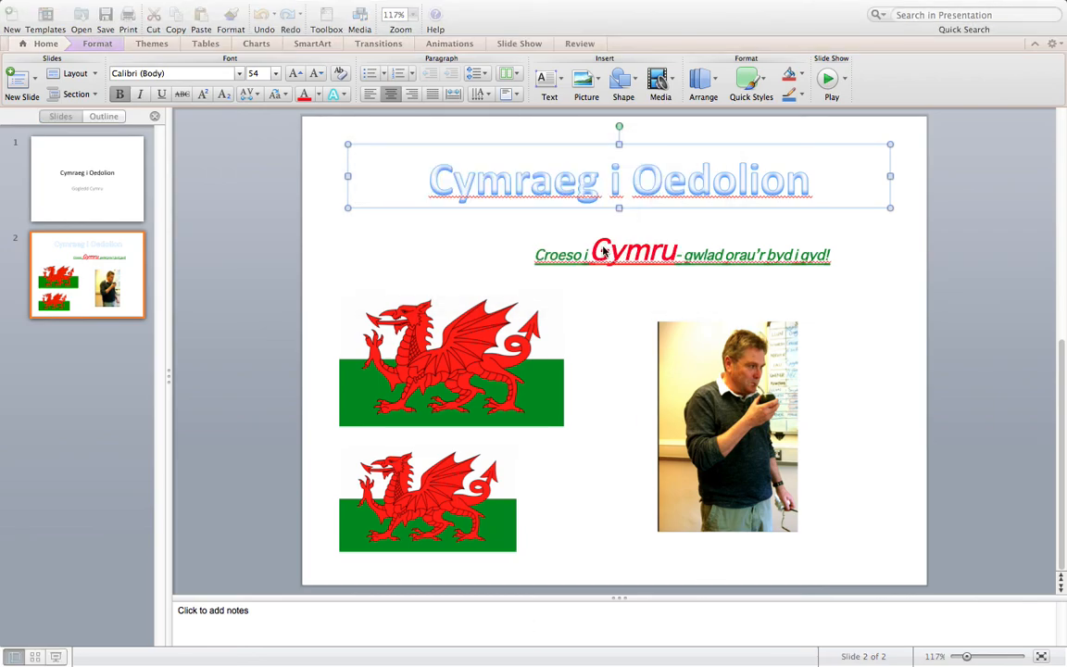
{"action": "mouse_move", "coordinate": [1064, 1]}
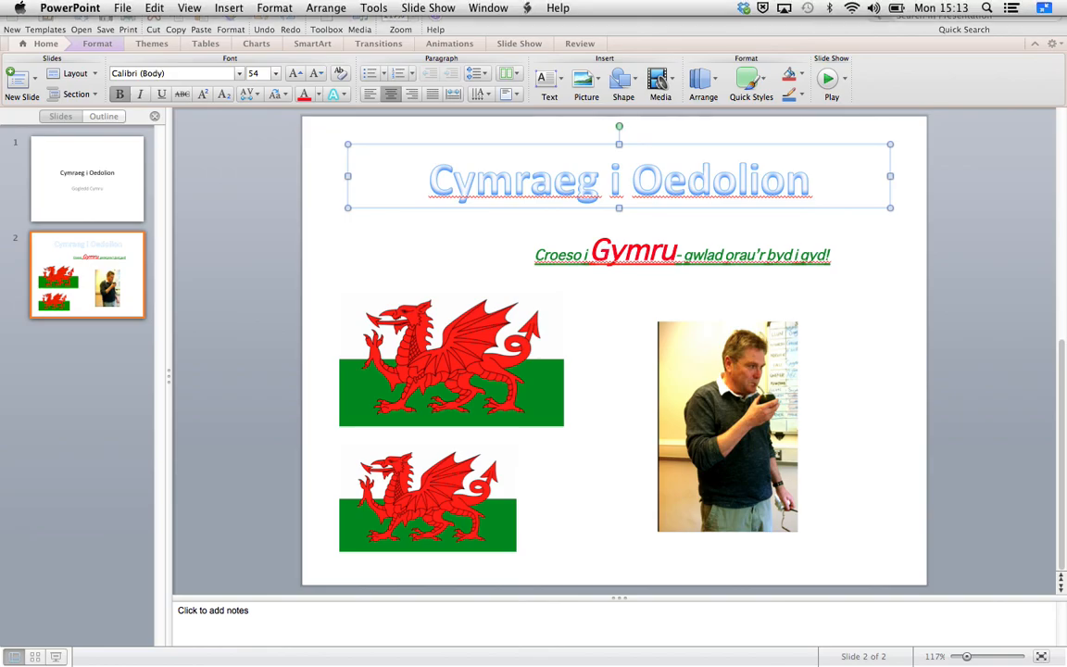
{"action": "left_click", "coordinate": [1045, 9]}
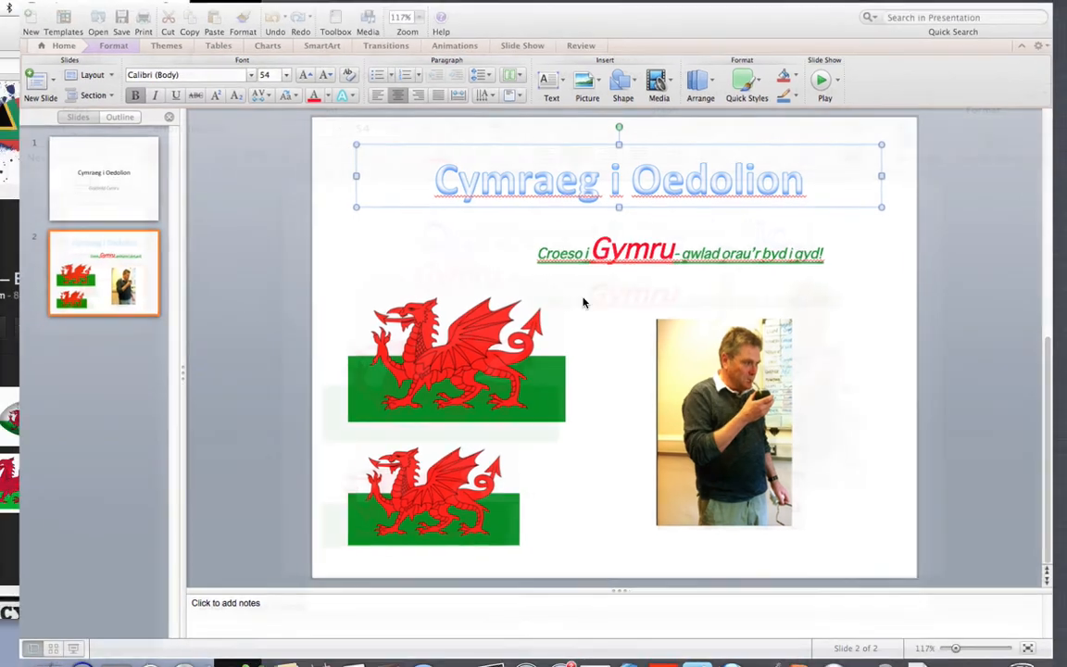